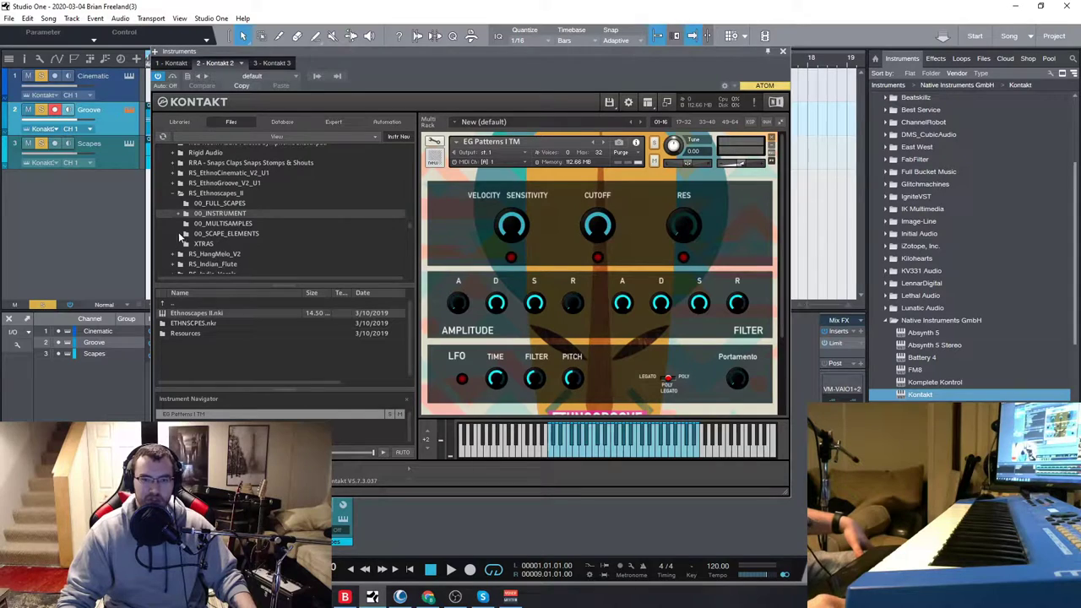
Browse from the RS_Ethnoscapes_II folder to RS_EthnoGroove_V2_U1 and list the instruments in its 00_Instruments folder
{"action": "left_click", "coordinate": [173, 193]}
{"action": "left_click", "coordinate": [173, 183]}
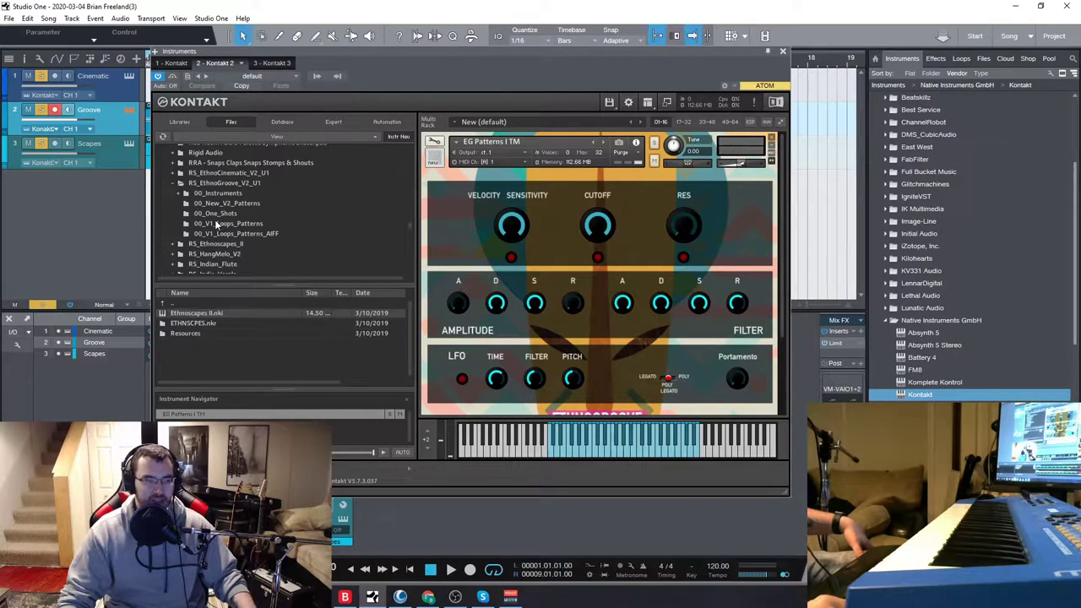
{"action": "left_click", "coordinate": [217, 193]}
{"action": "scroll", "coordinate": [249, 325], "scroll_direction": "down", "scroll_amount": 2}
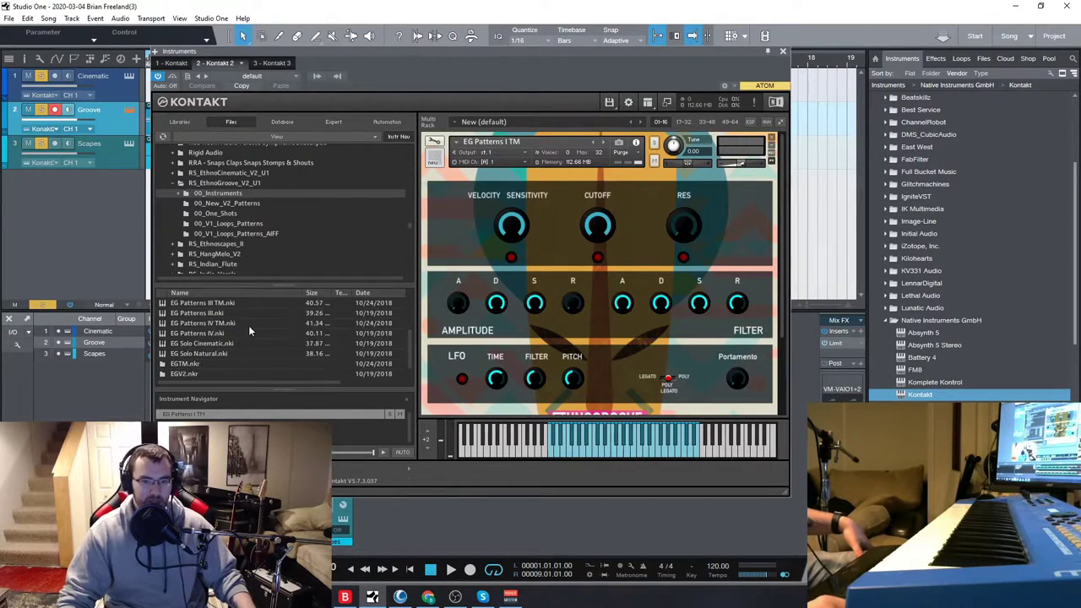
{"action": "scroll", "coordinate": [236, 331], "scroll_direction": "up", "scroll_amount": 1}
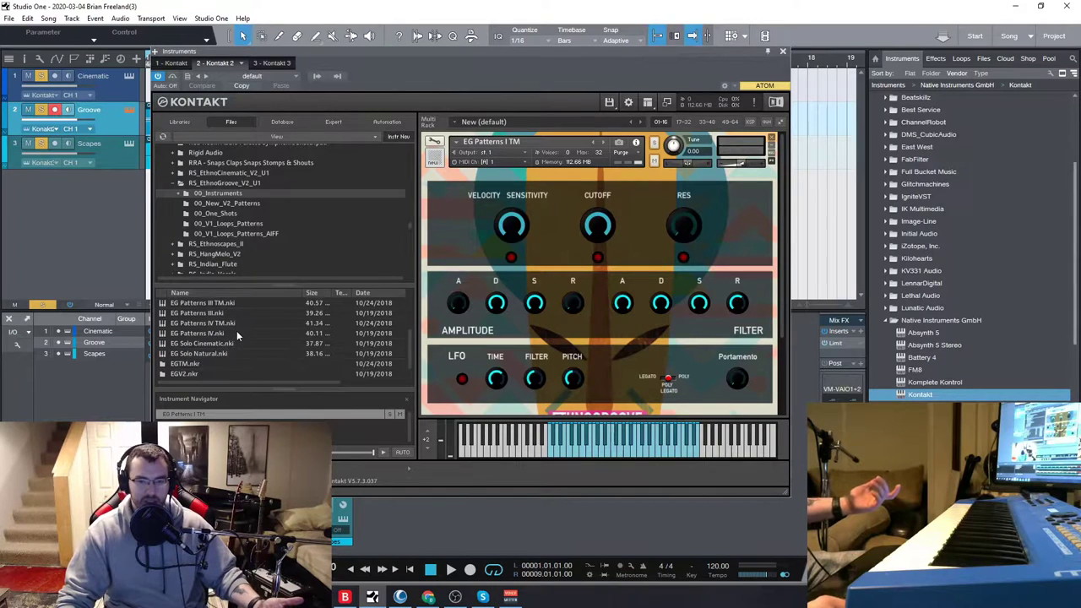
{"action": "scroll", "coordinate": [282, 339], "scroll_direction": "up", "scroll_amount": 2}
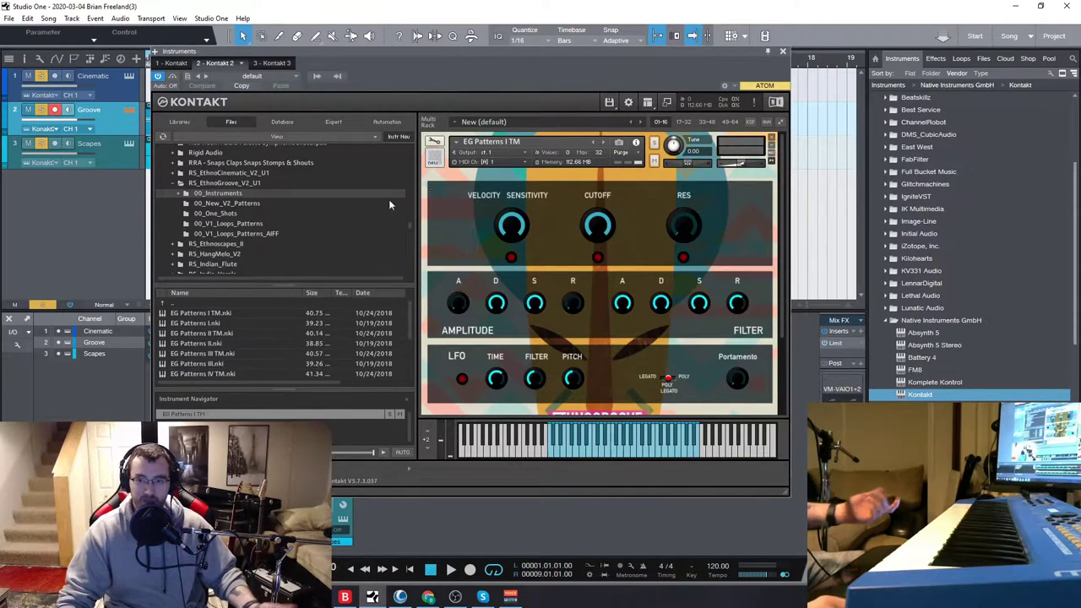
{"action": "left_click_drag", "start_coordinate": [531, 51], "coordinate": [527, 39]}
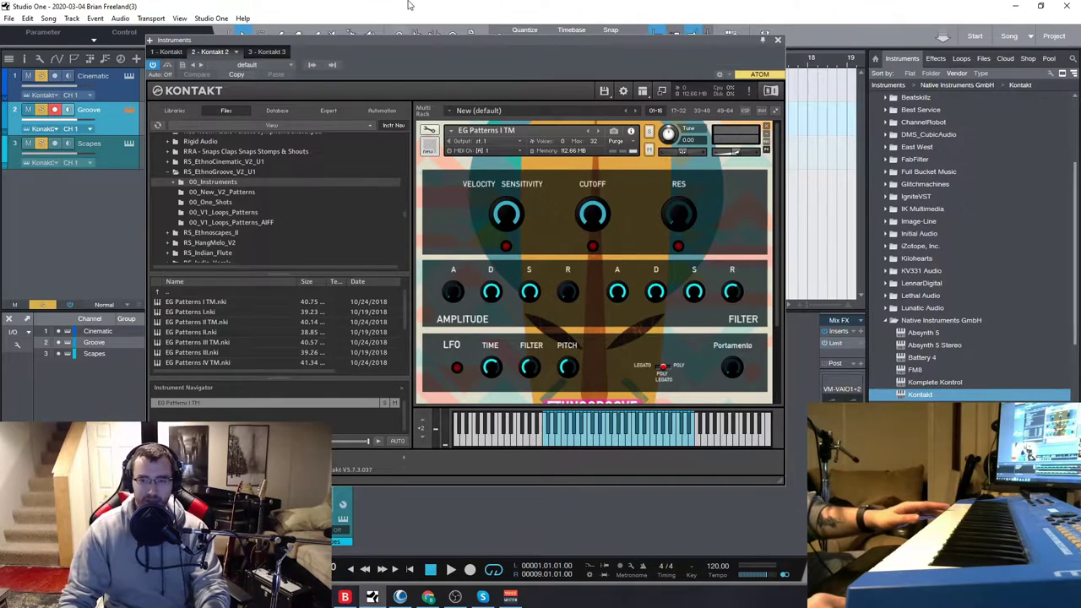
{"action": "left_click_drag", "start_coordinate": [441, 51], "coordinate": [432, 56]}
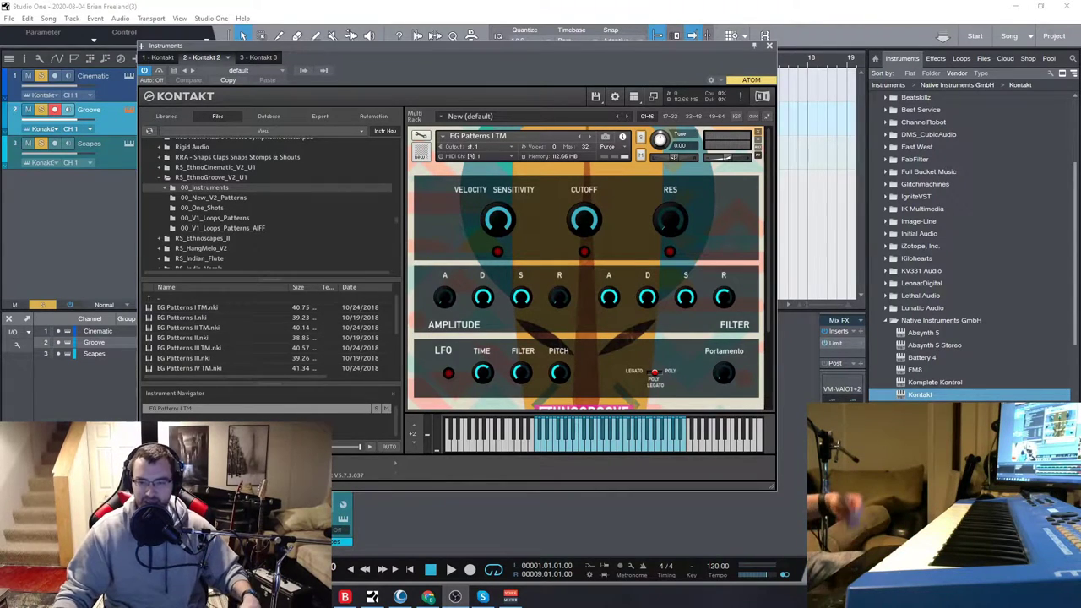
{"action": "left_click", "coordinate": [593, 38]}
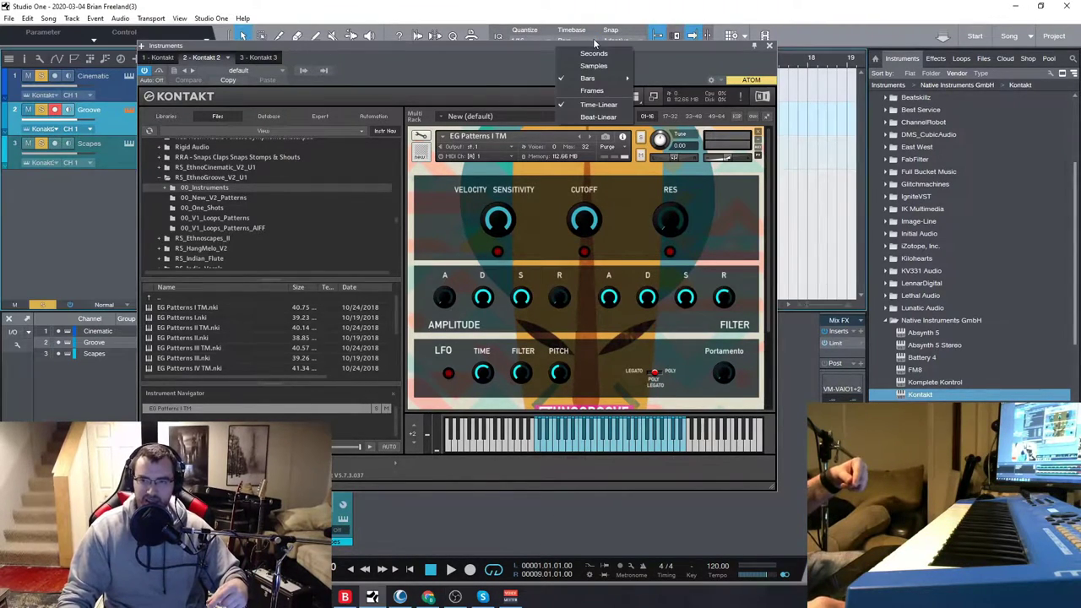
{"action": "left_click", "coordinate": [522, 49]}
{"action": "left_click_drag", "start_coordinate": [521, 48], "coordinate": [514, 50]}
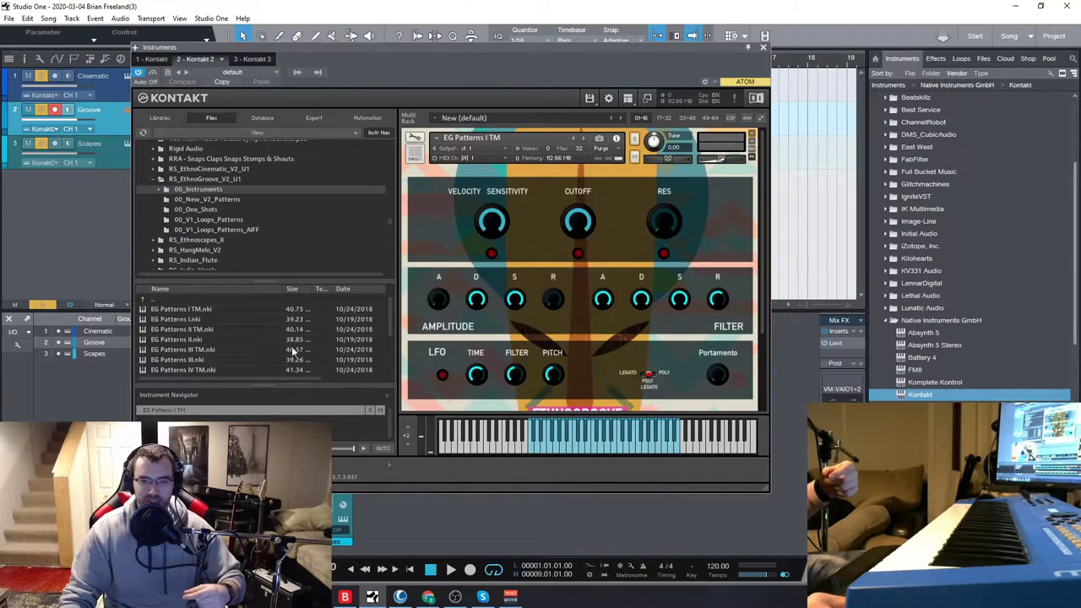
Audition the EthnoGroove pattern instruments in sequence on the Groove track, from EG Patterns I through EG Patterns IV TM
{"action": "left_click", "coordinate": [584, 138]}
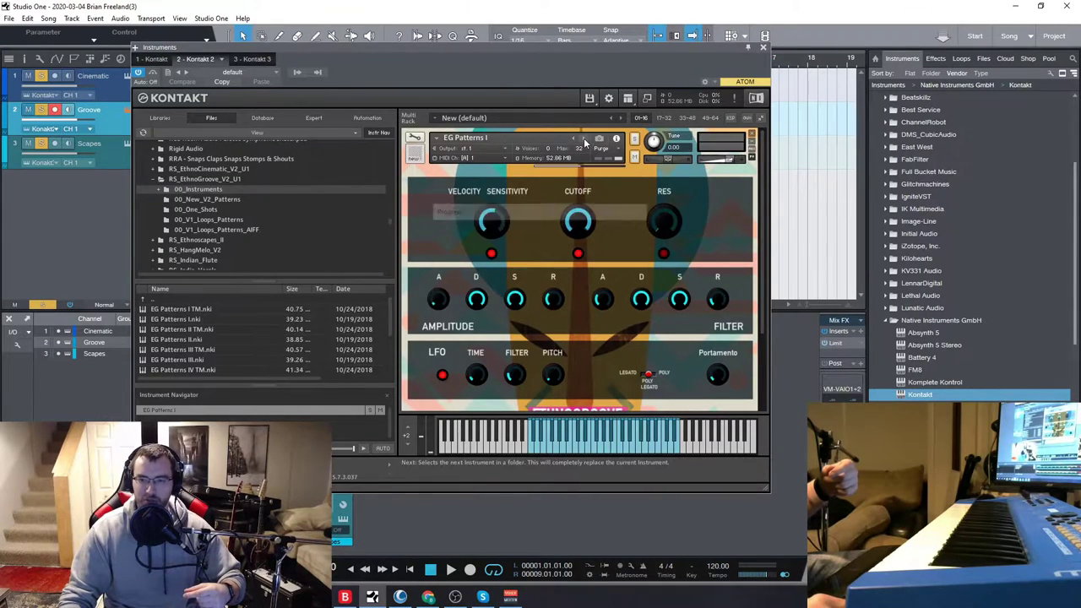
{"action": "left_click", "coordinate": [584, 138]}
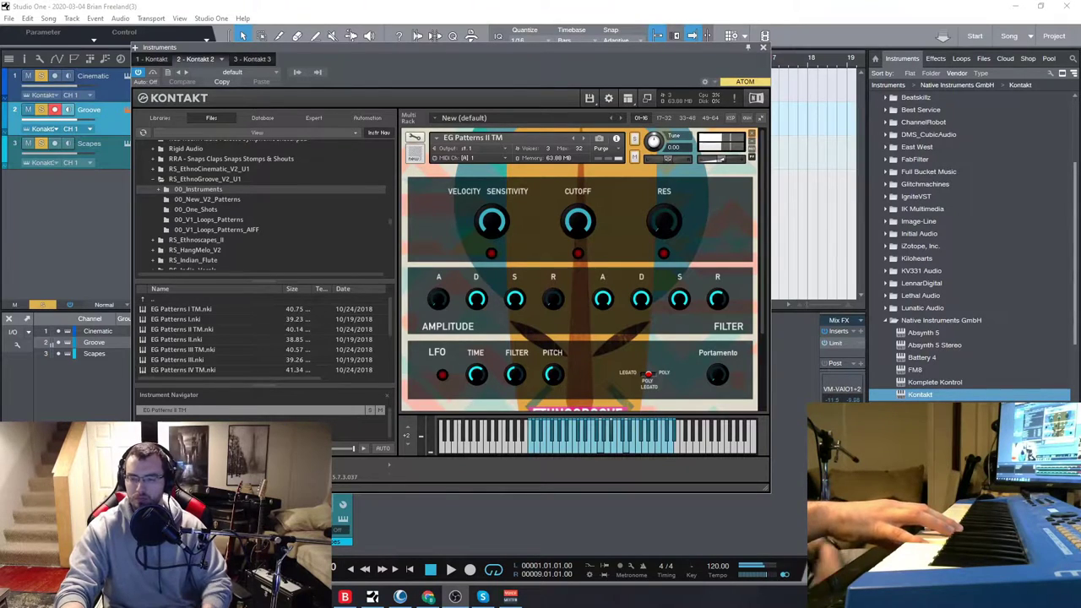
{"action": "left_click", "coordinate": [587, 140]}
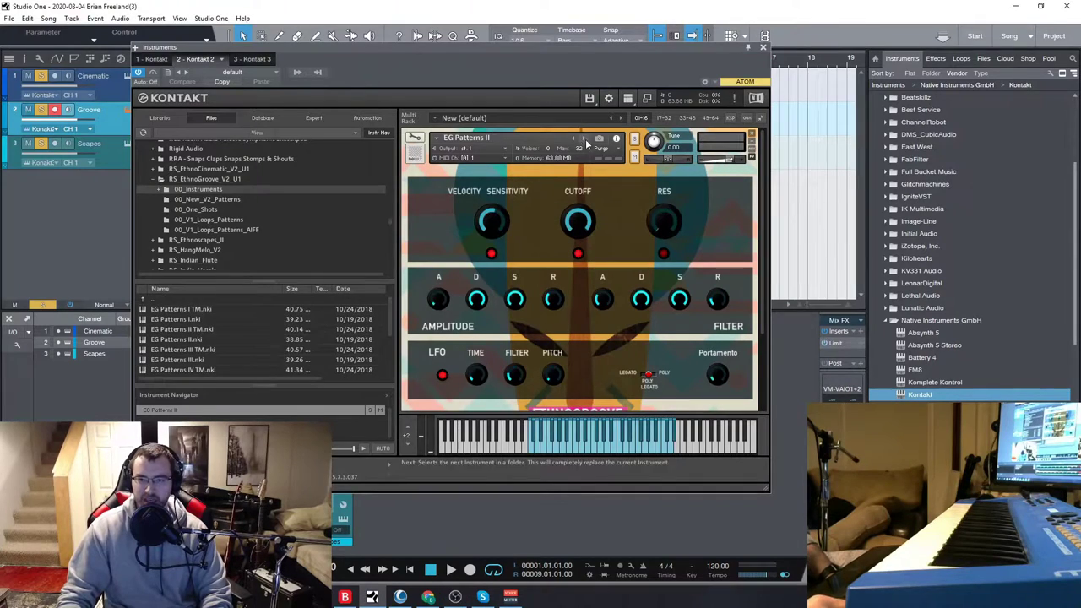
{"action": "left_click", "coordinate": [587, 140]}
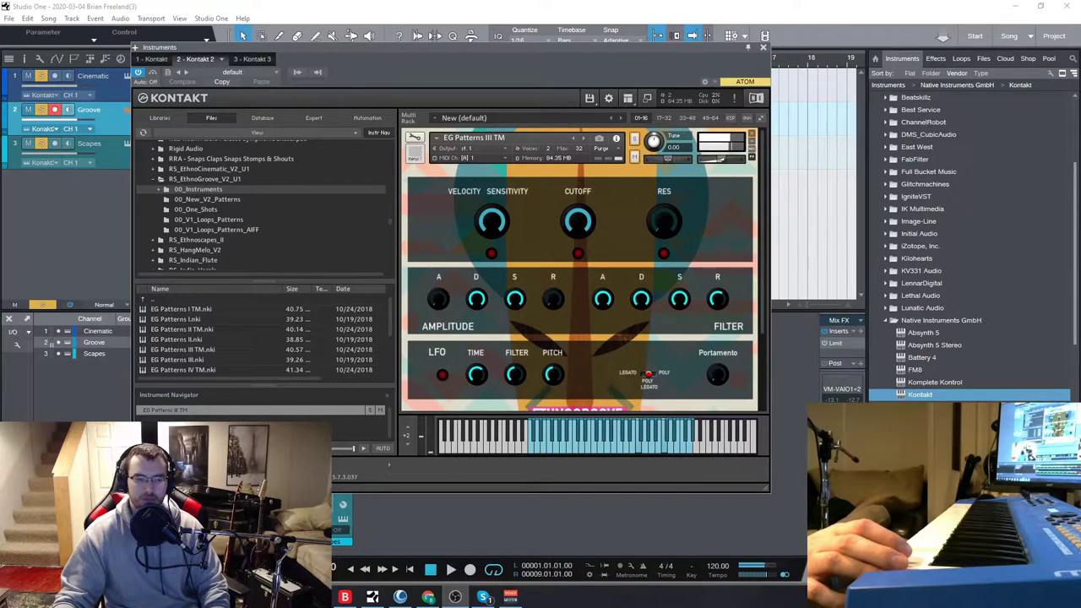
{"action": "left_click", "coordinate": [582, 138]}
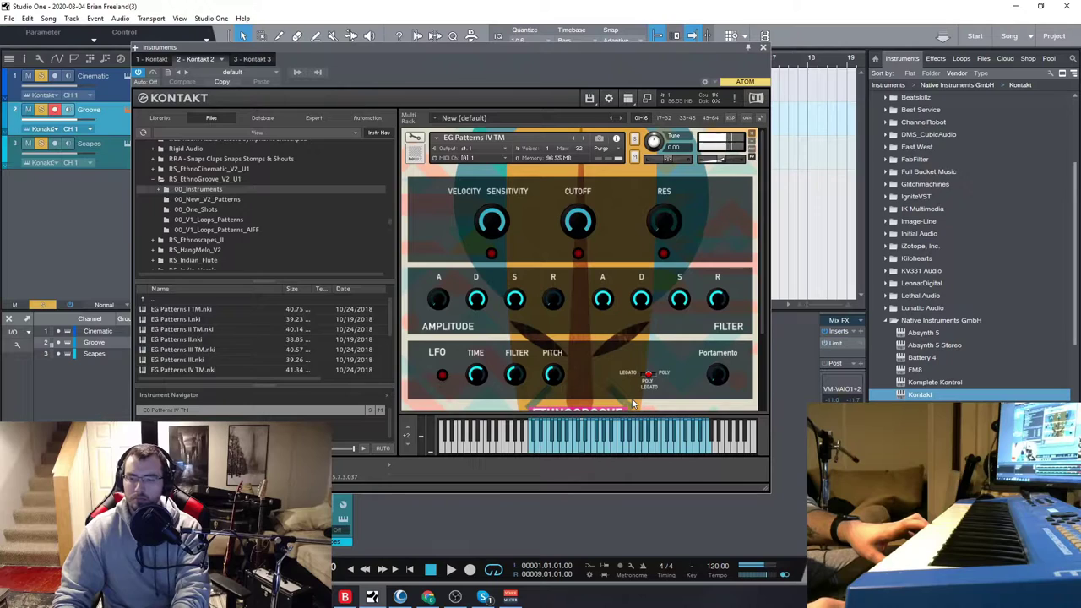
Raise the song tempo to 144 and advance the Groove track's Kontakt to the EG Solo Cinematic instrument
{"action": "left_click_drag", "start_coordinate": [718, 567], "coordinate": [716, 551]}
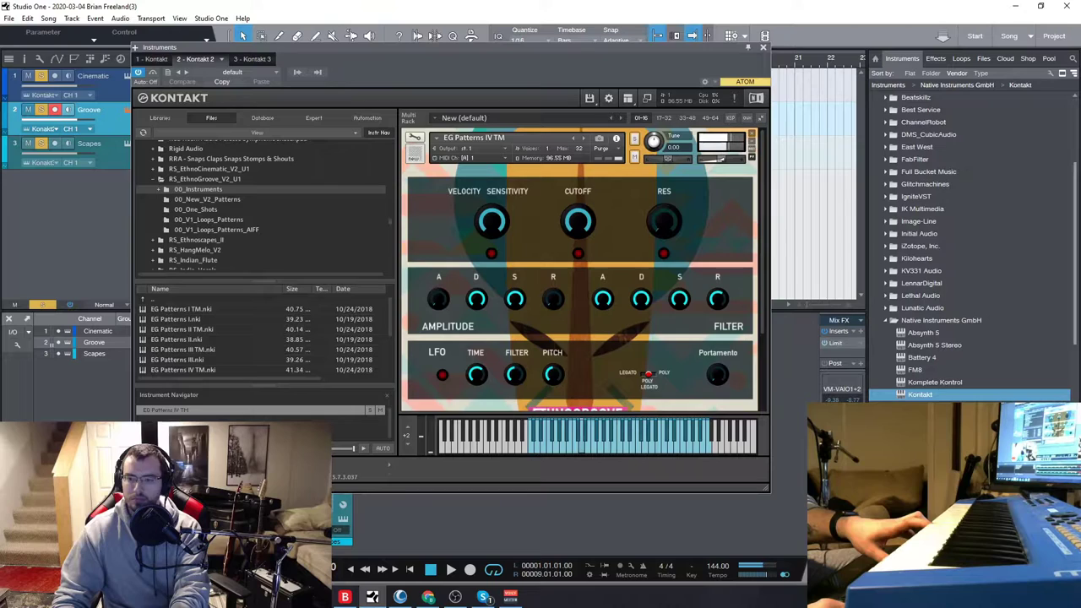
{"action": "left_click", "coordinate": [584, 140]}
{"action": "left_click", "coordinate": [585, 139]}
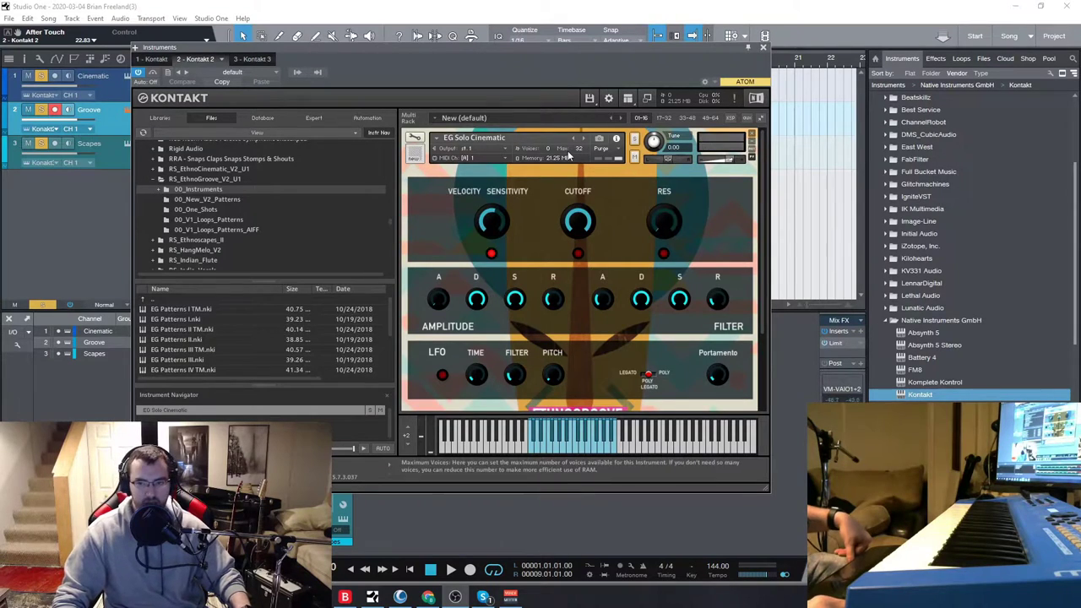
Load EG Patterns IV TM on the Groove track, close the instrument window, and set the song tempo to 120
{"action": "double_click", "coordinate": [182, 369]}
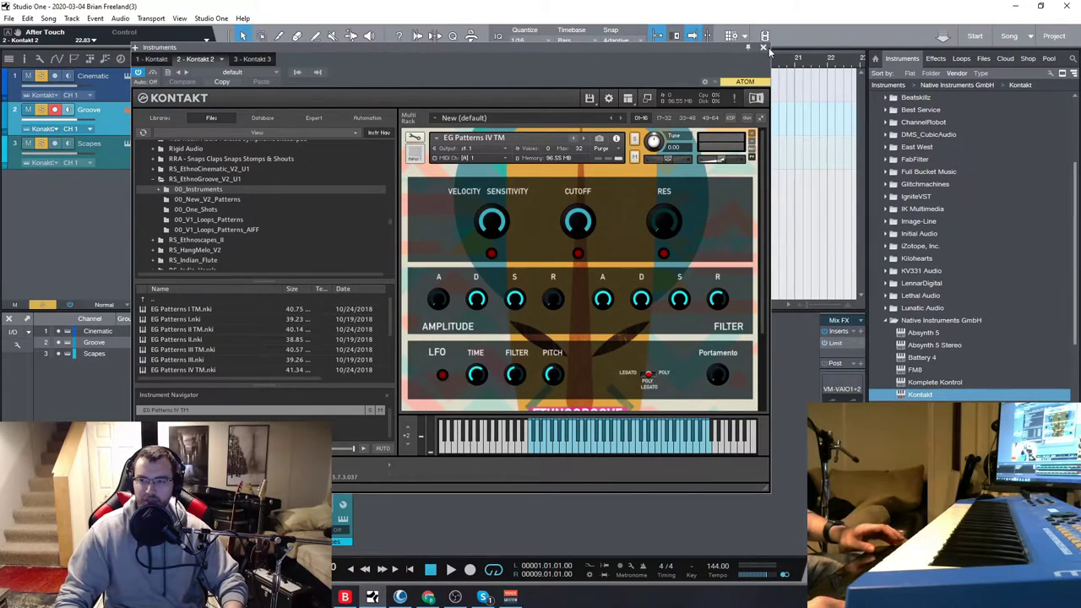
{"action": "left_click", "coordinate": [763, 47]}
{"action": "double_click", "coordinate": [718, 566]}
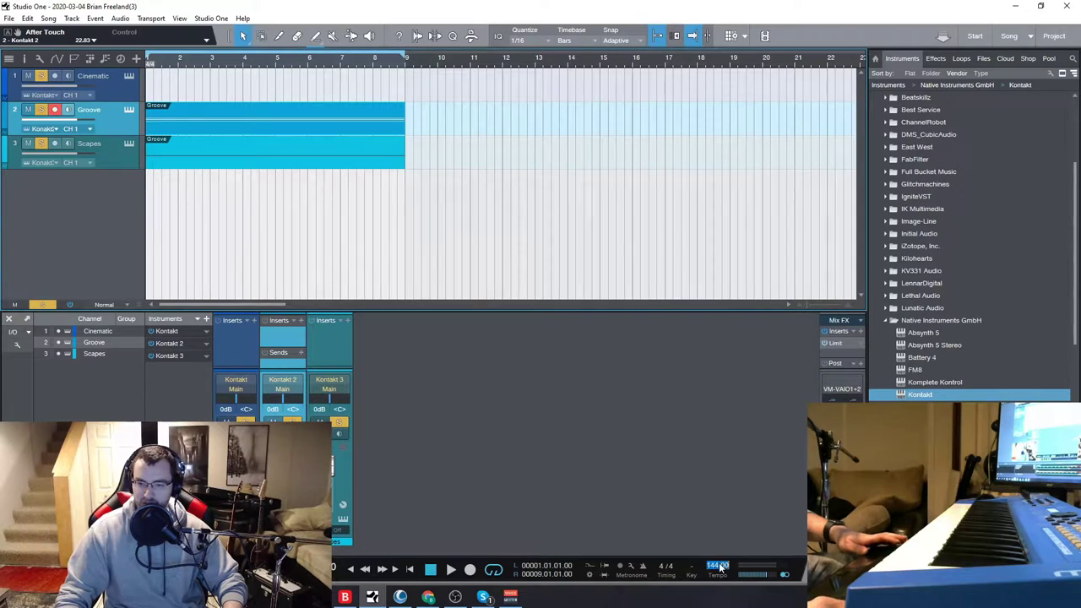
{"action": "type", "text": "120"}
{"action": "key", "text": "Return"}
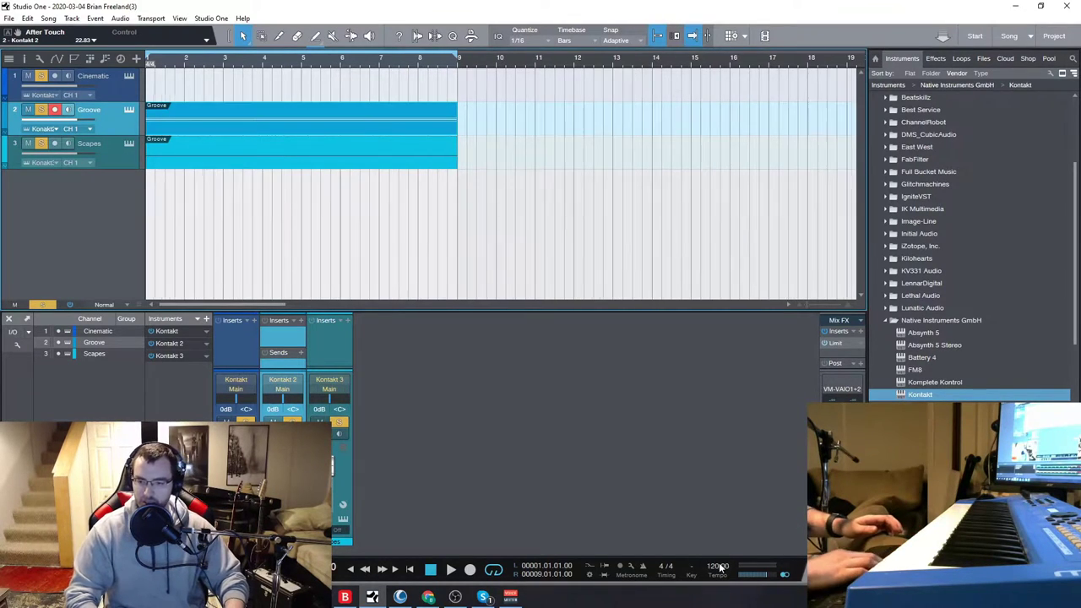
Select the Cinematic track and open its Kontakt instrument, Ethnocinematic II
{"action": "left_click", "coordinate": [115, 89]}
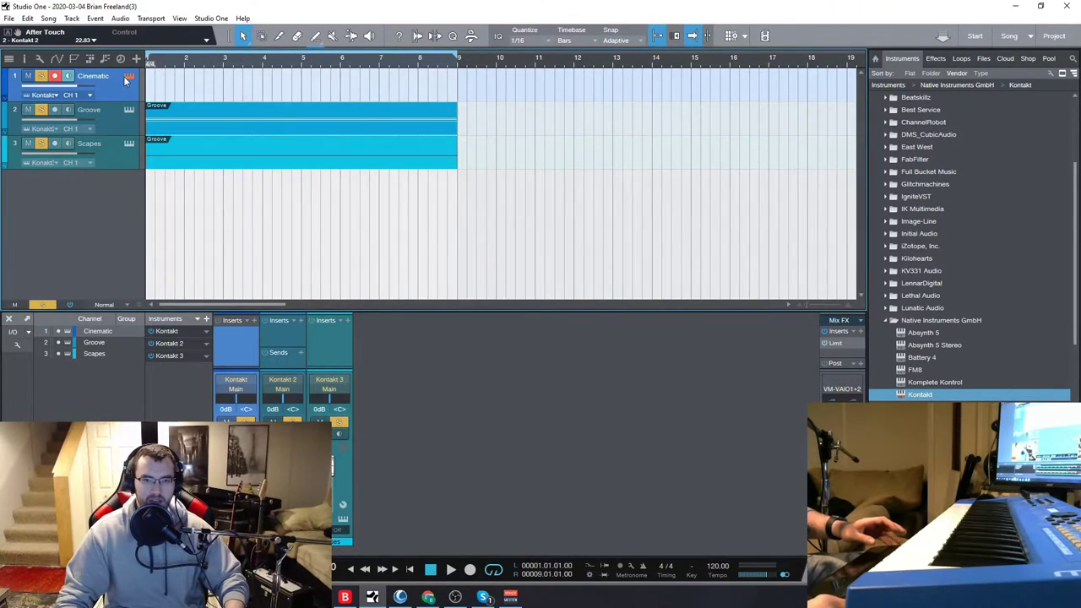
{"action": "left_click", "coordinate": [126, 76]}
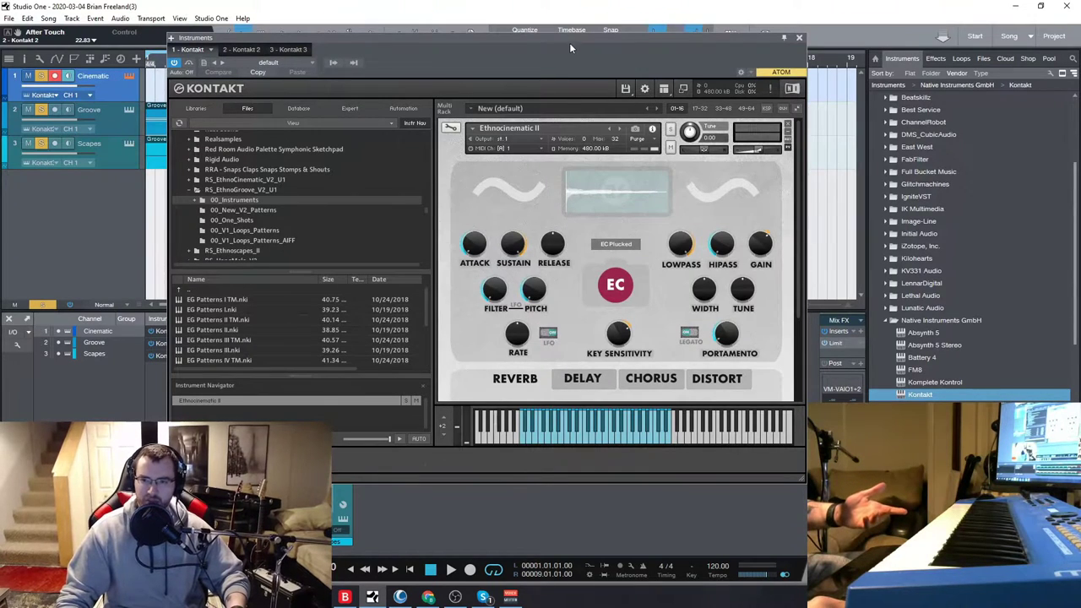
{"action": "left_click_drag", "start_coordinate": [569, 39], "coordinate": [550, 40]}
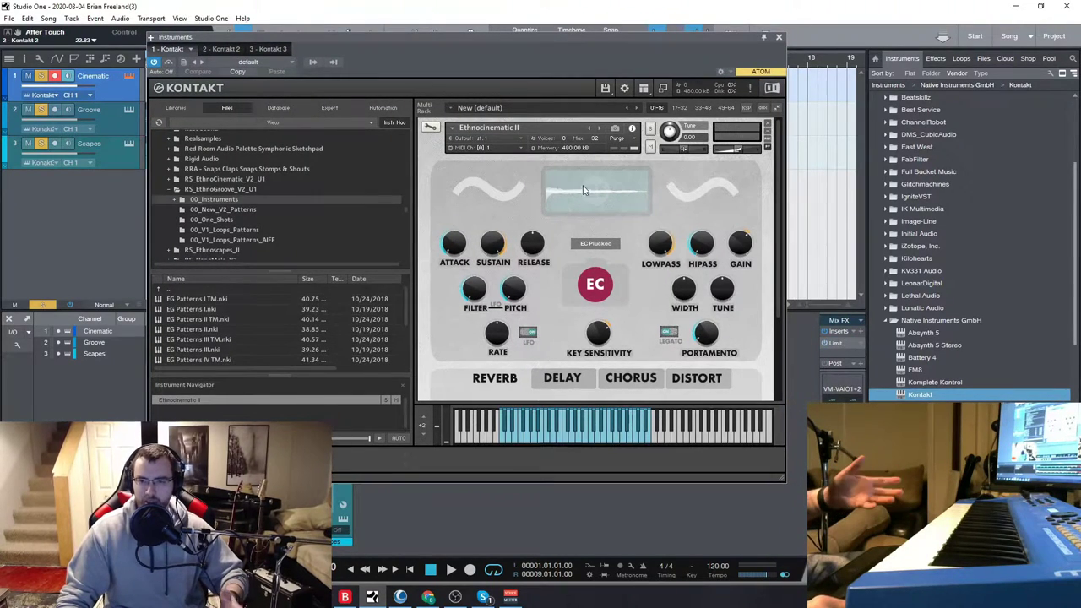
Audition the EC Plucked, EC String and EC Vox sounds in Ethnocinematic II
{"action": "left_click", "coordinate": [596, 244]}
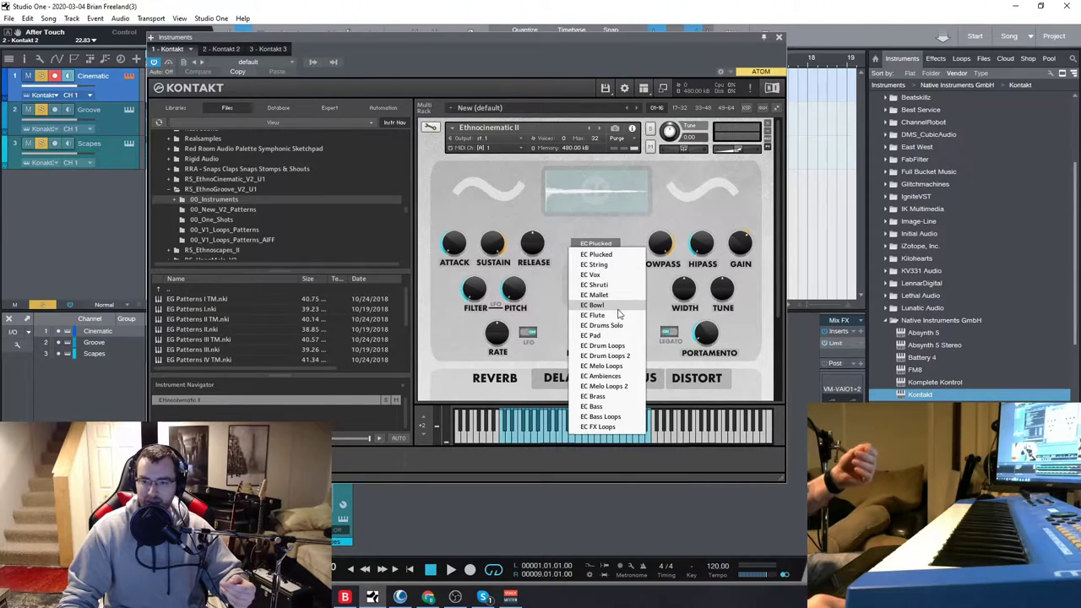
{"action": "left_click", "coordinate": [618, 256]}
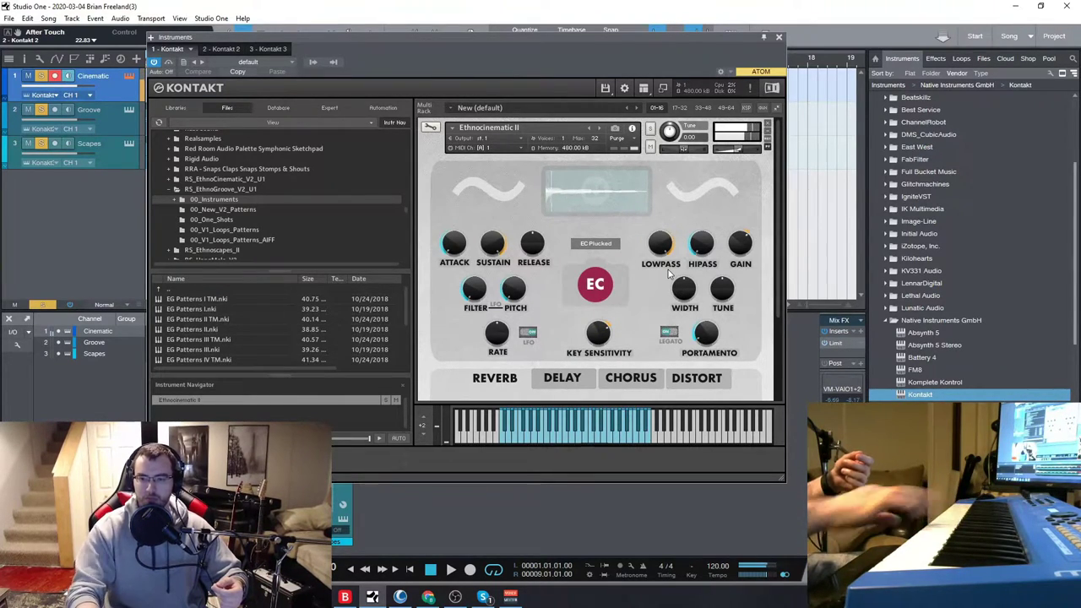
{"action": "left_click", "coordinate": [603, 242]}
{"action": "left_click", "coordinate": [595, 263]}
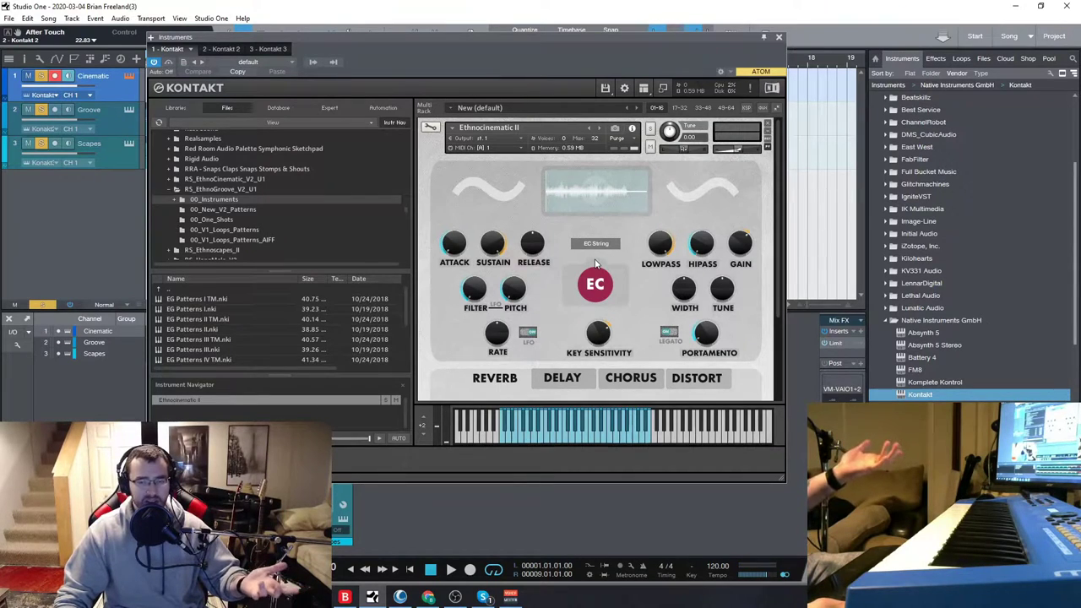
{"action": "left_click", "coordinate": [601, 244]}
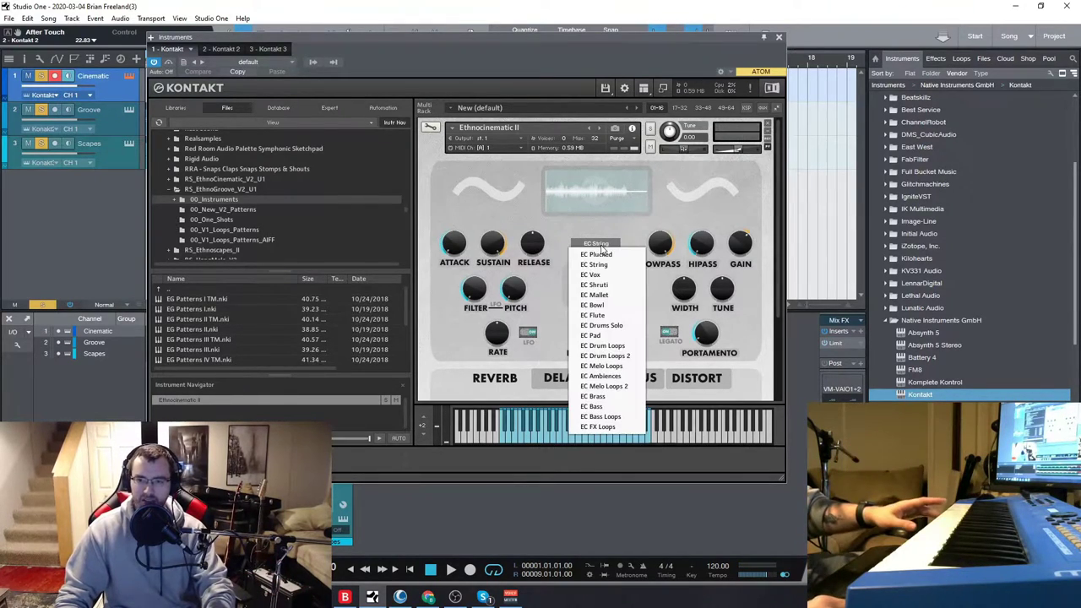
{"action": "left_click", "coordinate": [610, 280]}
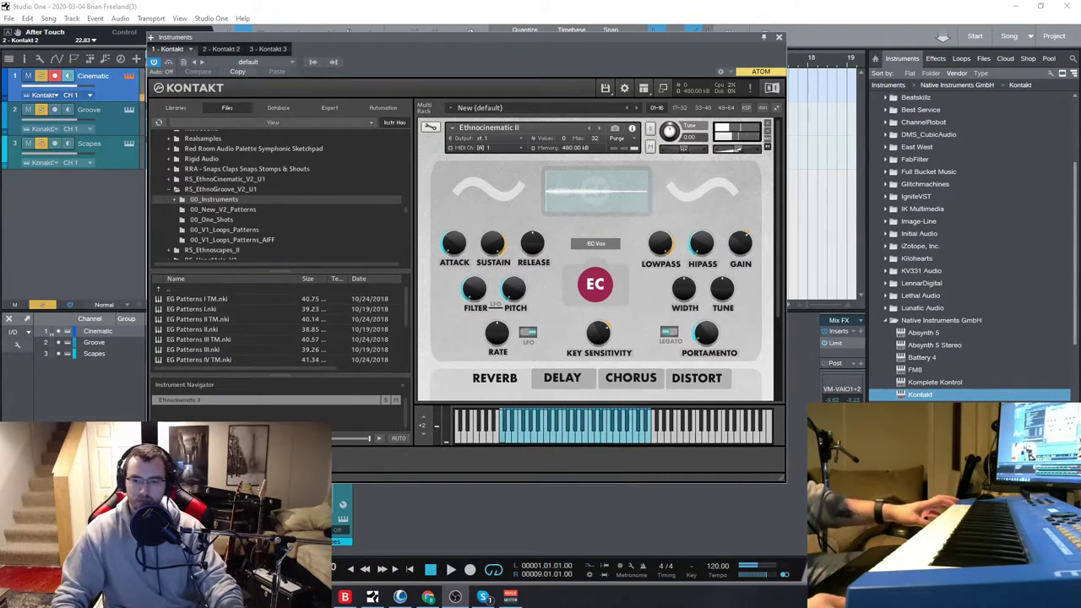
Audition the EC Mallet, EC Drums Solo and EC Drum Loops sounds in Ethnocinematic II
{"action": "left_click", "coordinate": [595, 243]}
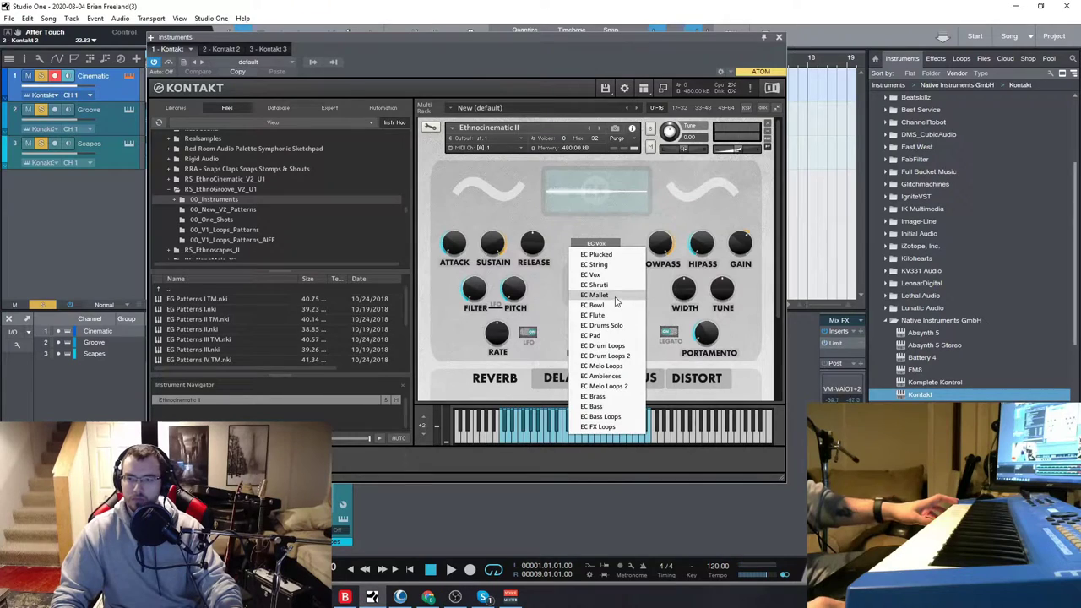
{"action": "left_click", "coordinate": [613, 299]}
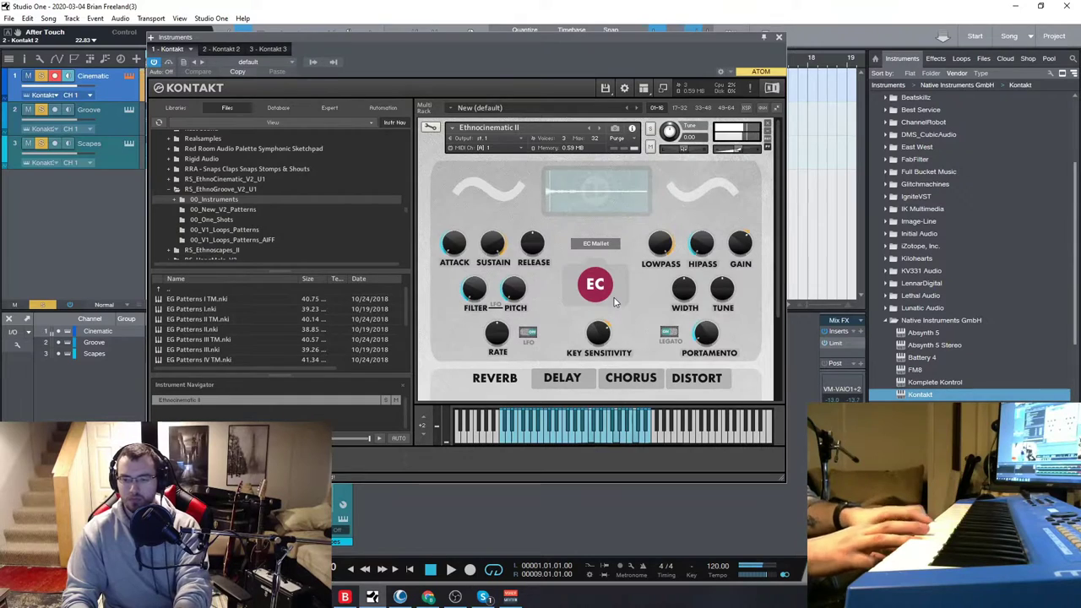
{"action": "left_click", "coordinate": [592, 248]}
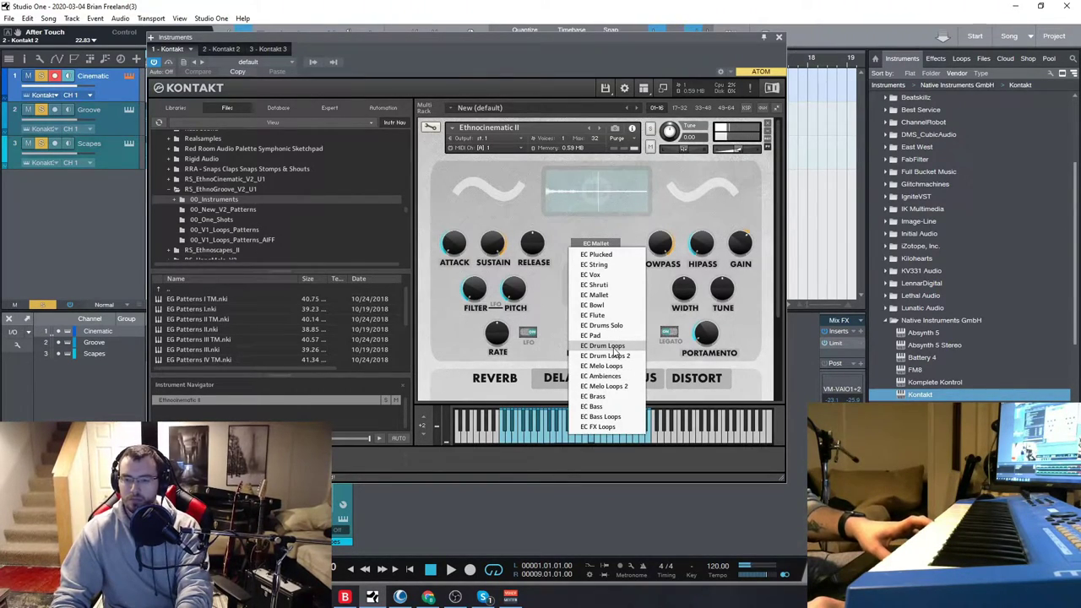
{"action": "left_click", "coordinate": [602, 325]}
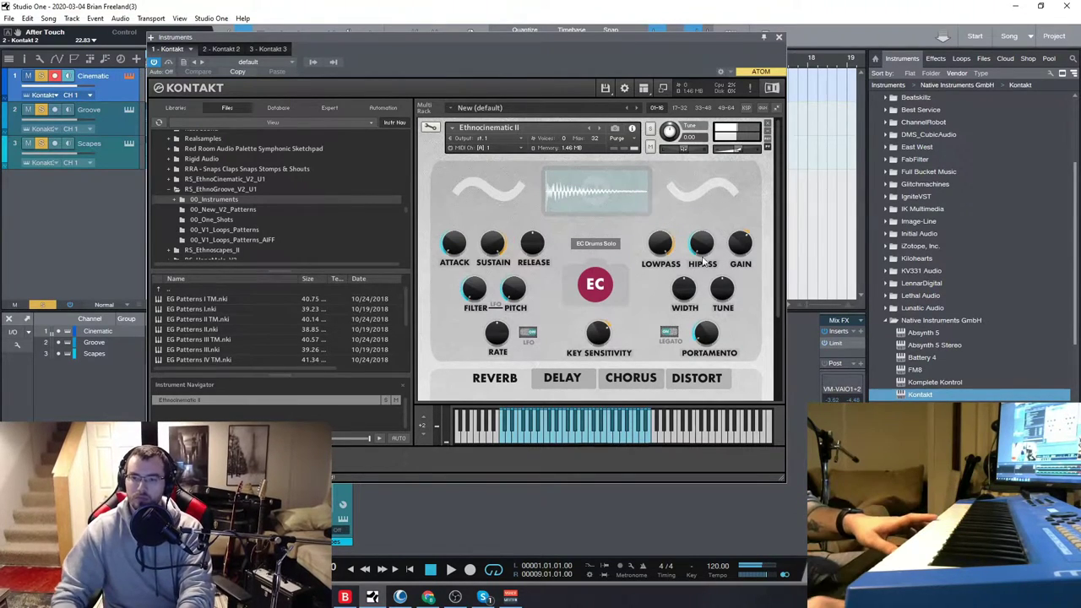
{"action": "left_click", "coordinate": [596, 243]}
{"action": "left_click", "coordinate": [620, 350]}
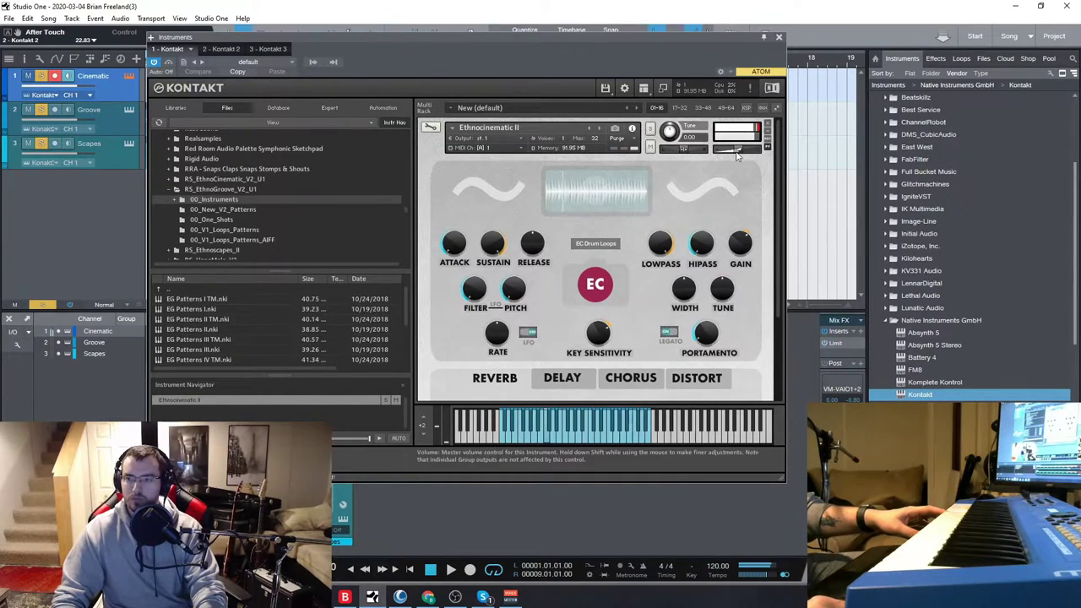
Try the EC Pad sound in Ethnocinematic II, and switch the instrument to EC Melo Loops
{"action": "left_click", "coordinate": [602, 247]}
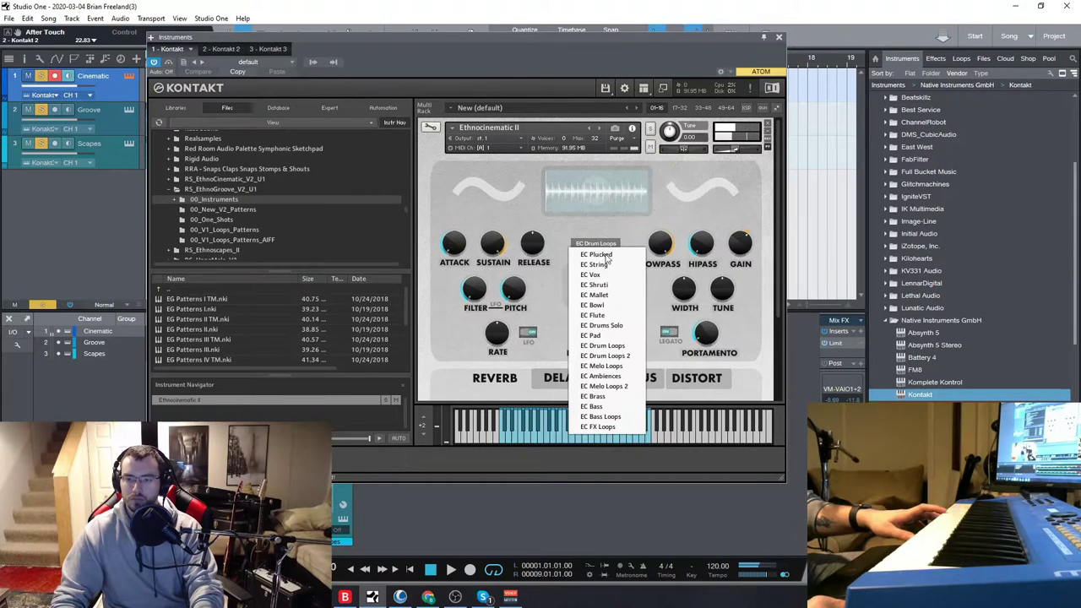
{"action": "left_click", "coordinate": [605, 335]}
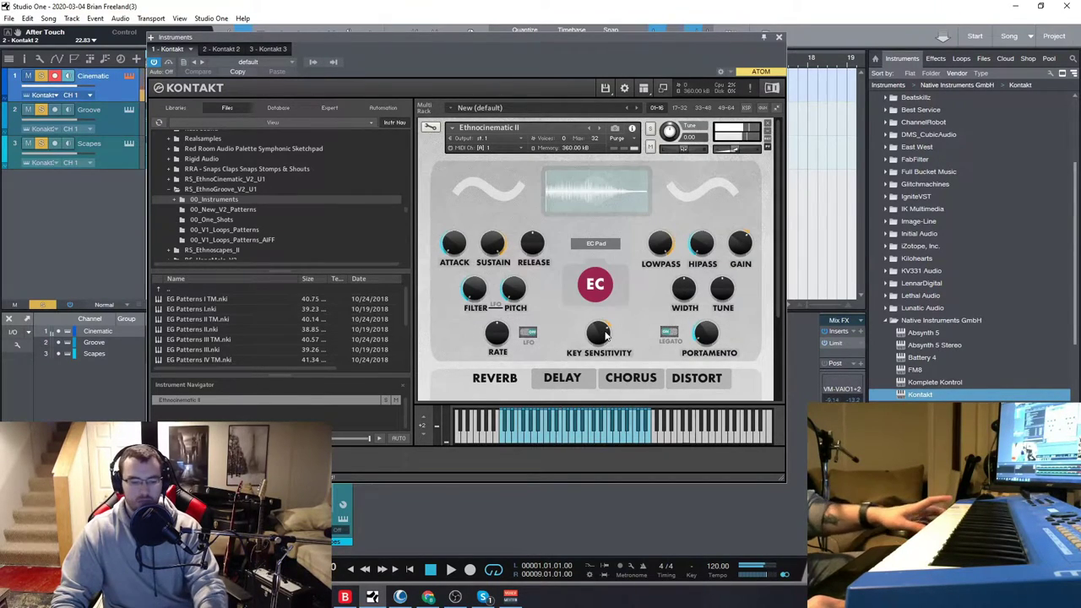
{"action": "left_click", "coordinate": [597, 244]}
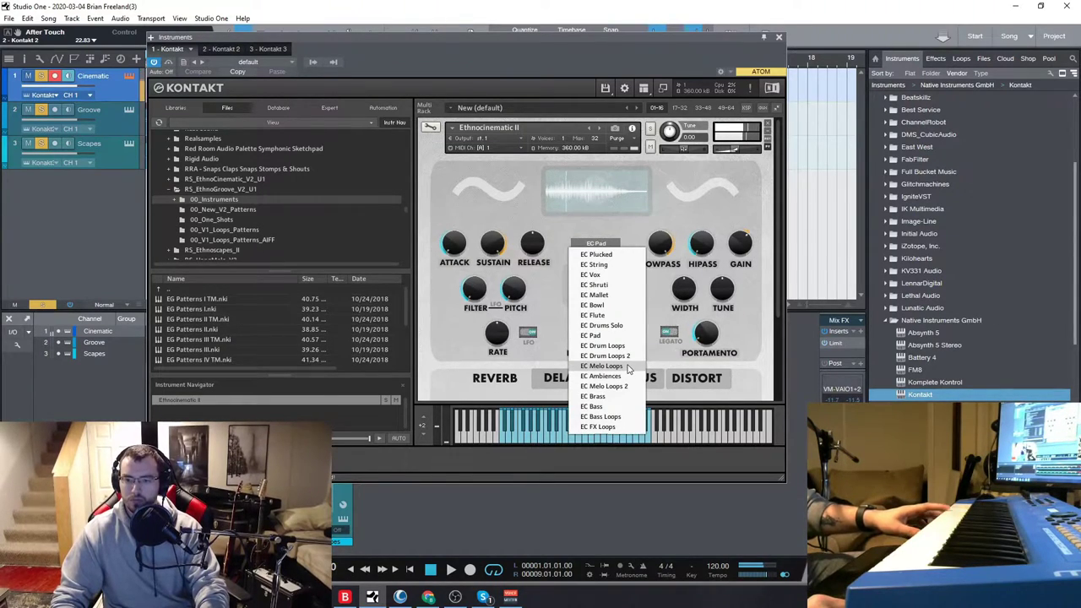
{"action": "left_click", "coordinate": [628, 368]}
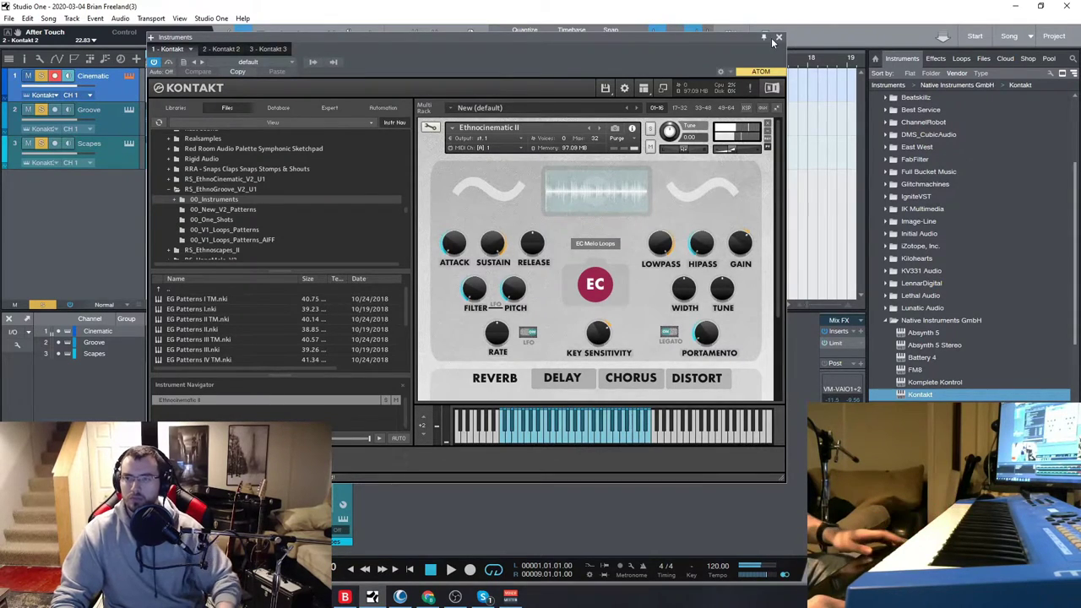
Add an instrument part from bar 1 to bar 9 on the Cinematic track and open it in the note editor
{"action": "left_click", "coordinate": [340, 131]}
{"action": "left_click_drag", "start_coordinate": [152, 81], "coordinate": [458, 88]}
{"action": "double_click", "coordinate": [413, 86]}
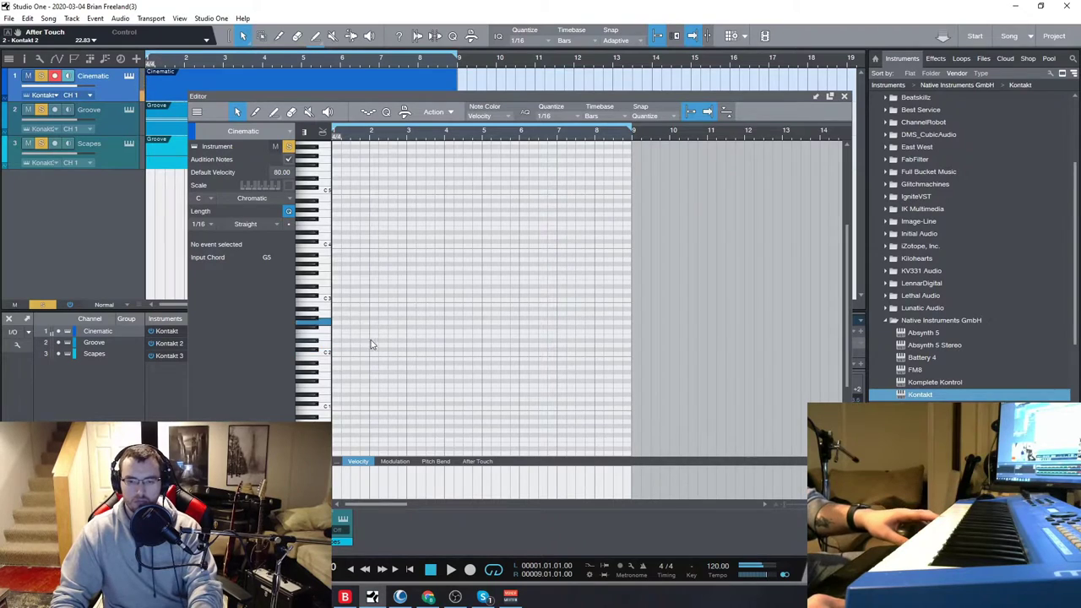
Draw a G2 note from bar 1 that sustains through nearly the whole Cinematic part, and close the editor
{"action": "left_click", "coordinate": [273, 111]}
{"action": "left_click_drag", "start_coordinate": [337, 319], "coordinate": [484, 323]}
{"action": "right_click", "coordinate": [454, 341]}
{"action": "left_click", "coordinate": [486, 352]}
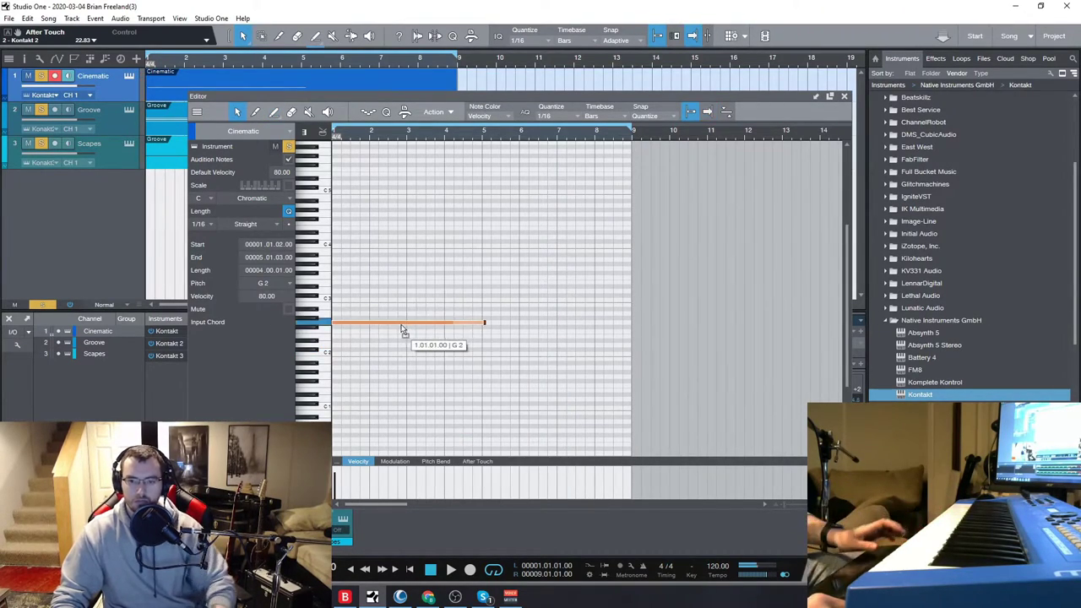
{"action": "left_click_drag", "start_coordinate": [485, 326], "coordinate": [625, 336]}
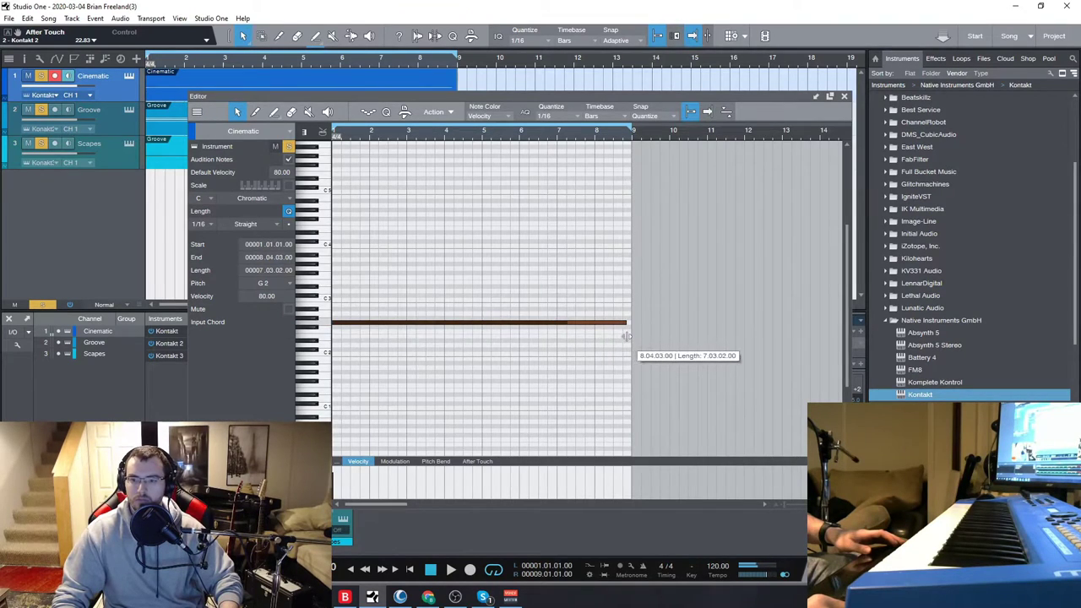
{"action": "left_click", "coordinate": [843, 96]}
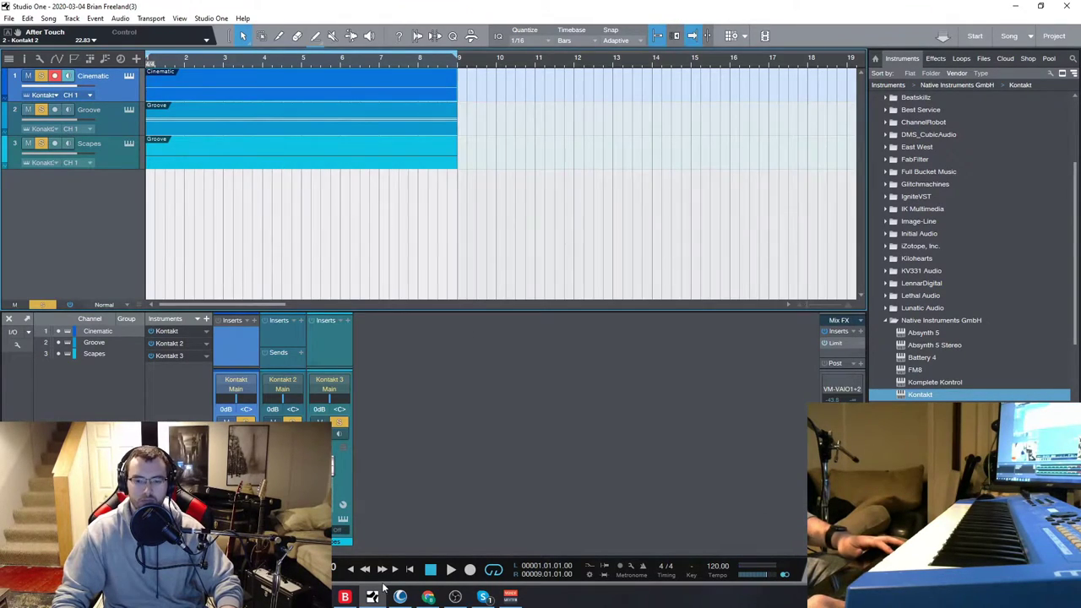
Mute the Scapes track, play the Cinematic and Groove parts together, and stop playback near bar 9
{"action": "left_click", "coordinate": [28, 143]}
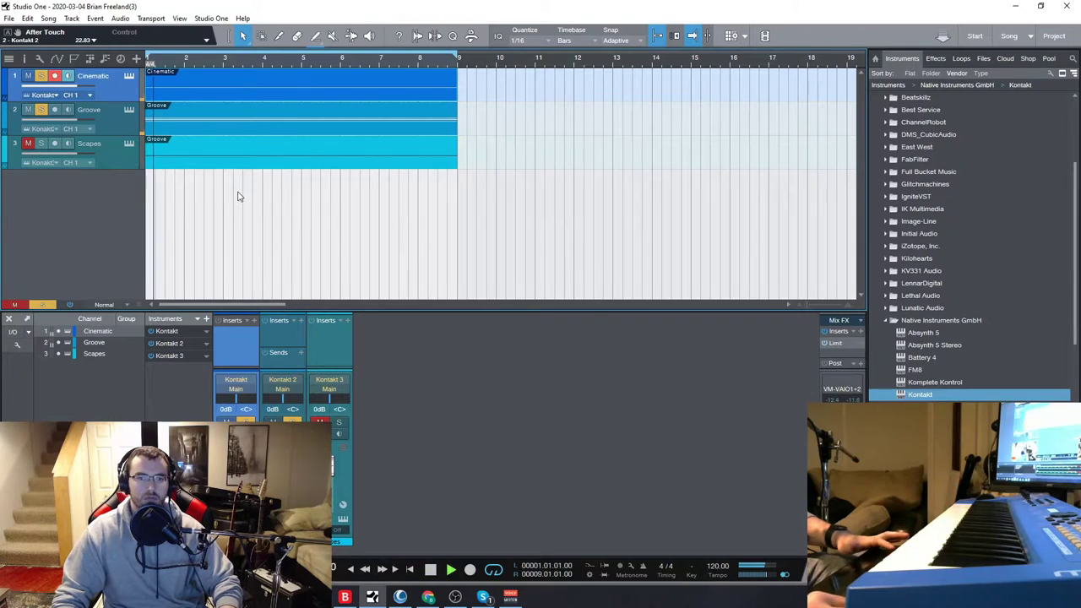
{"action": "left_click", "coordinate": [125, 117]}
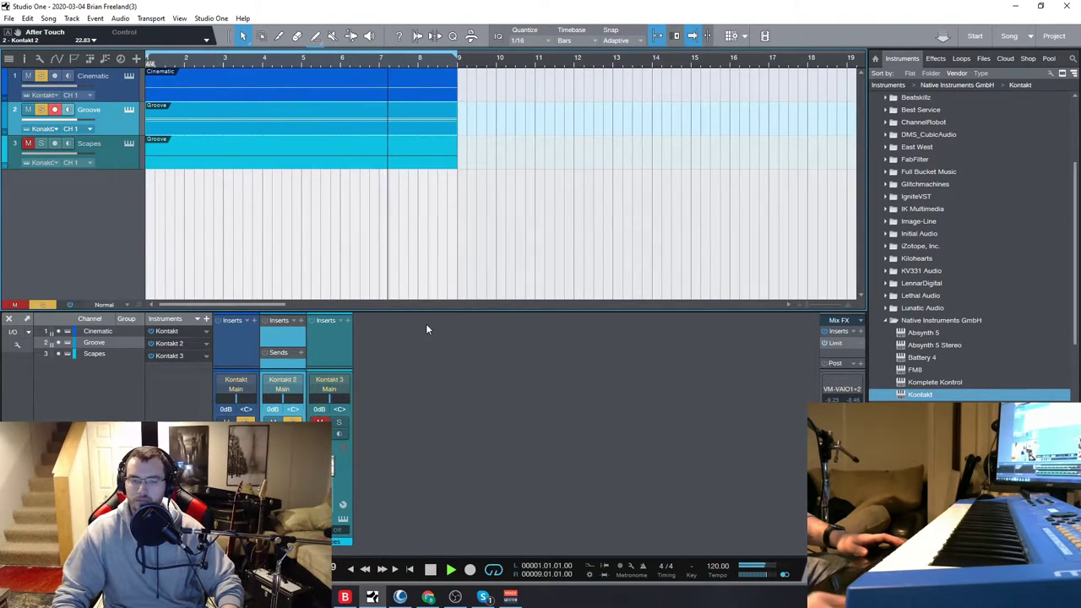
{"action": "left_click", "coordinate": [431, 571]}
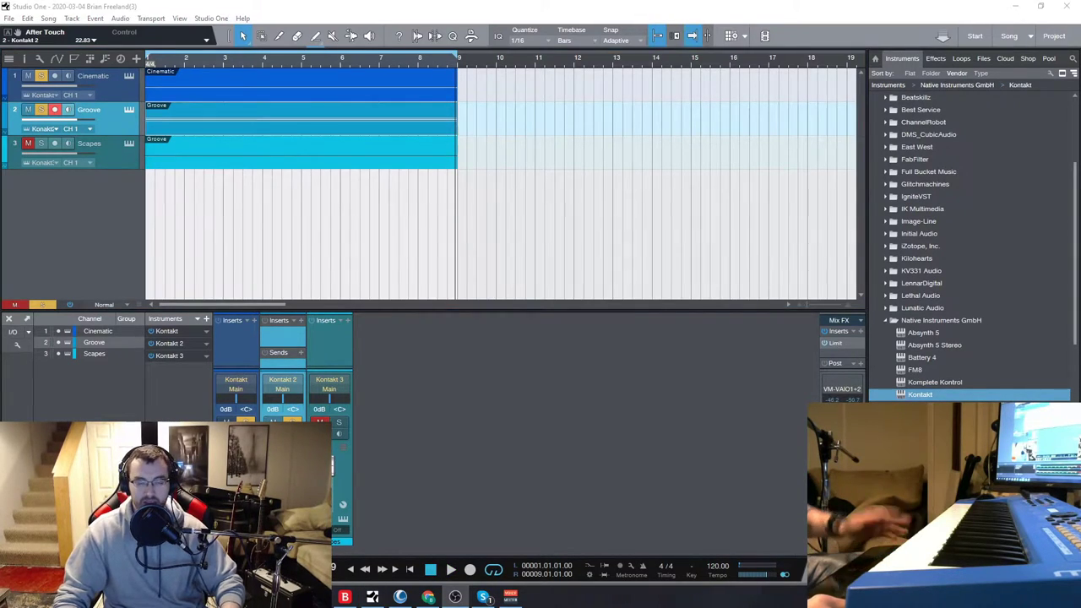
View the sound list of Ethnocinematic II and the EG Patterns IV TM instrument on the Groove track
{"action": "left_click", "coordinate": [130, 77]}
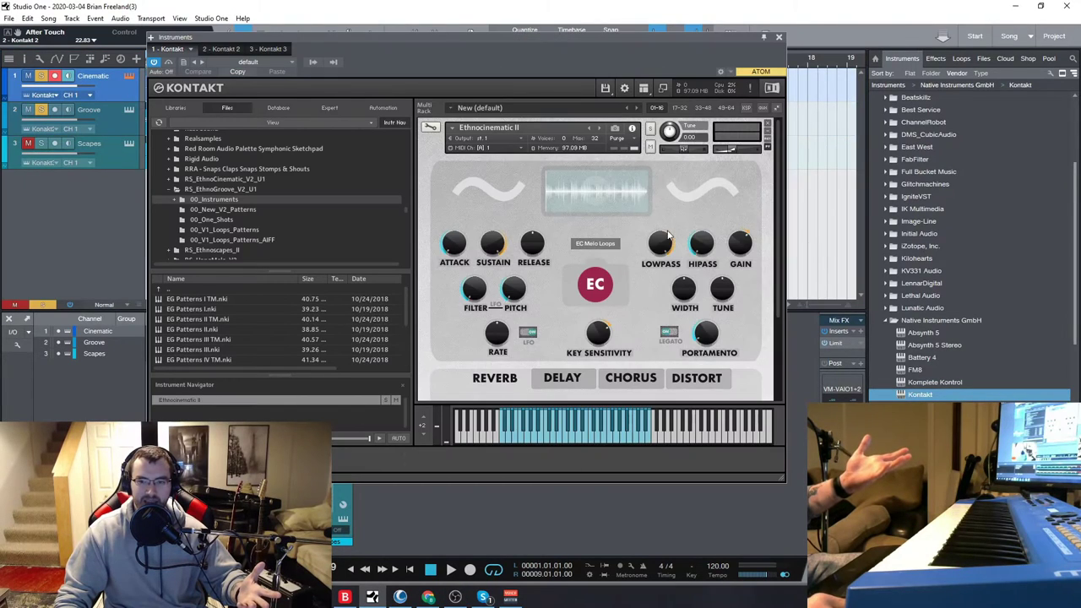
{"action": "left_click", "coordinate": [599, 244]}
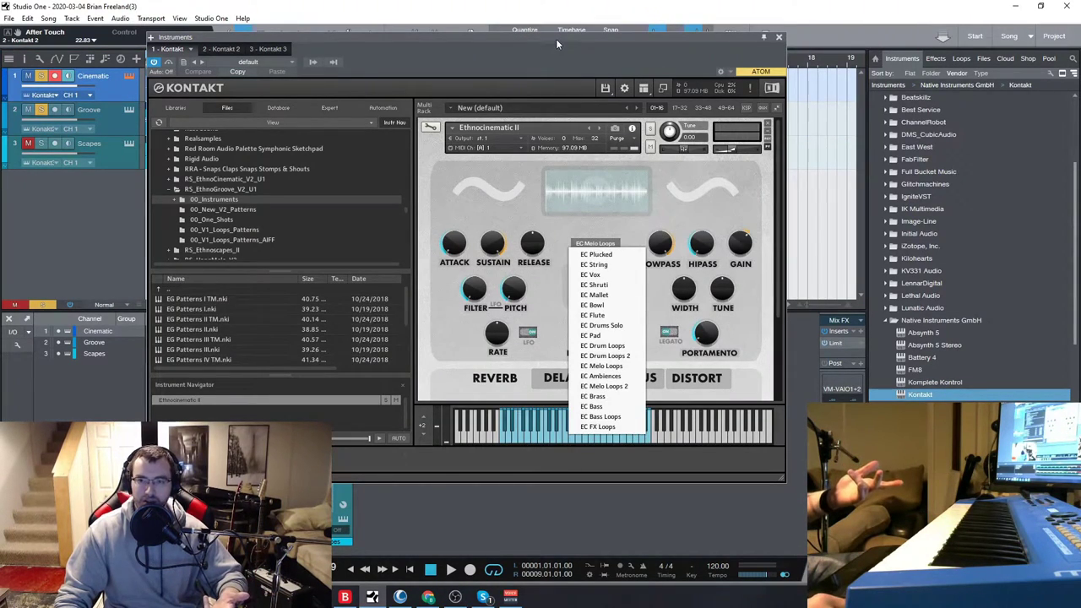
{"action": "left_click", "coordinate": [218, 48]}
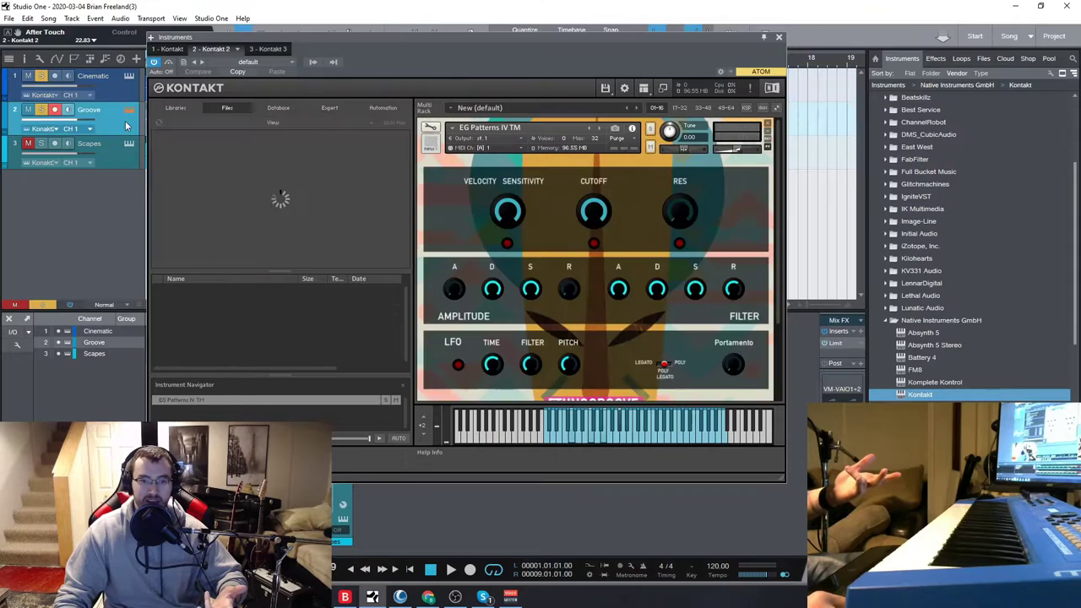
{"action": "left_click", "coordinate": [779, 39]}
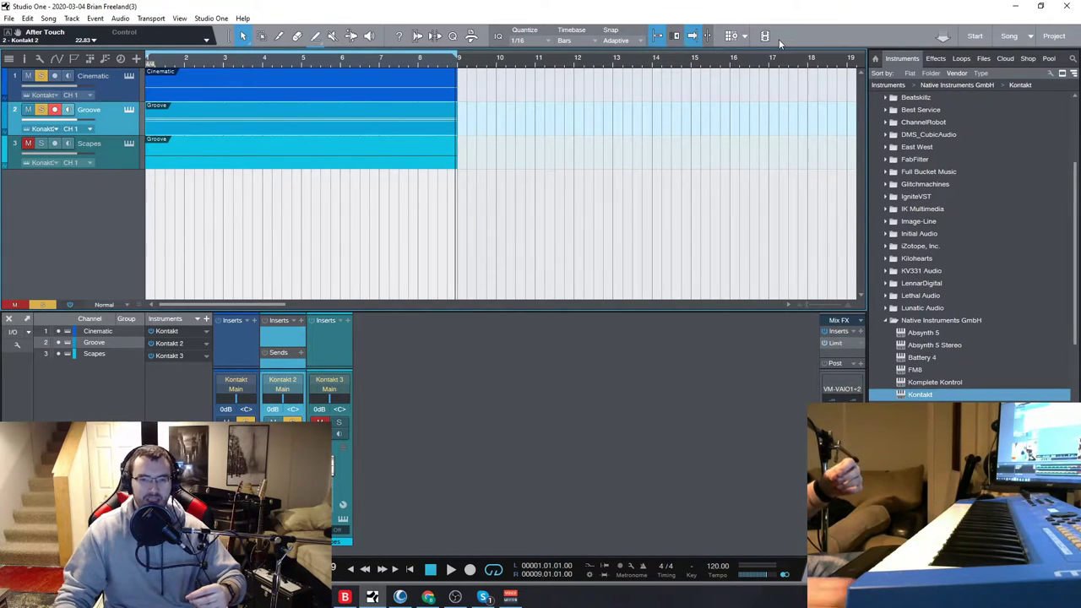
Solo the Scapes track, with the Groove and Cinematic tracks muted
{"action": "left_click", "coordinate": [40, 143]}
{"action": "left_click", "coordinate": [41, 109]}
{"action": "left_click", "coordinate": [41, 75]}
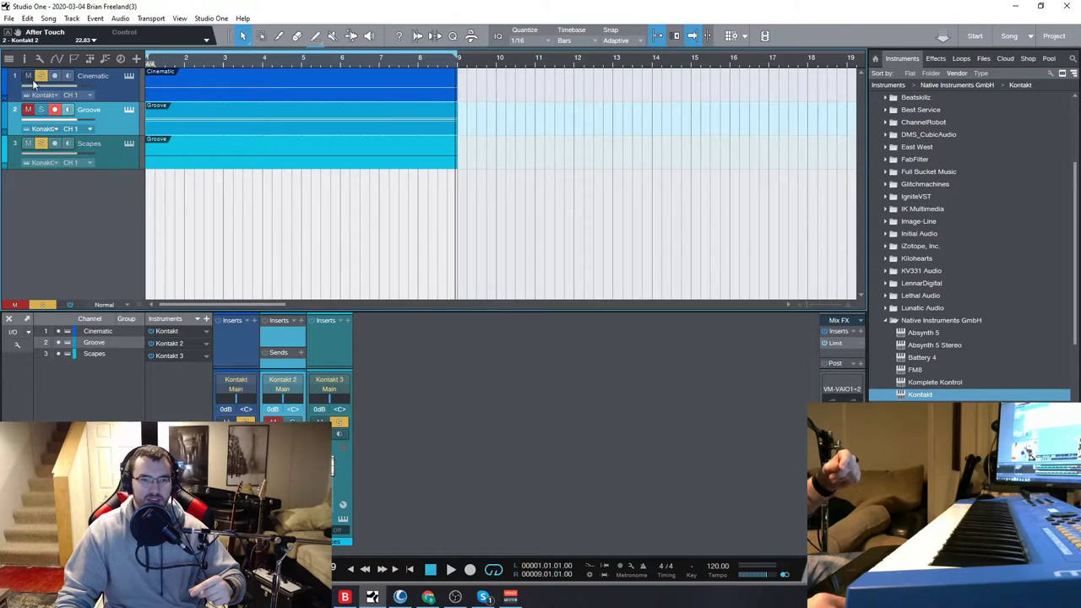
Open the Scapes track's Kontakt instrument, Ethnoscapes II, and view its list of sounds
{"action": "left_click", "coordinate": [105, 156]}
{"action": "left_click", "coordinate": [128, 145]}
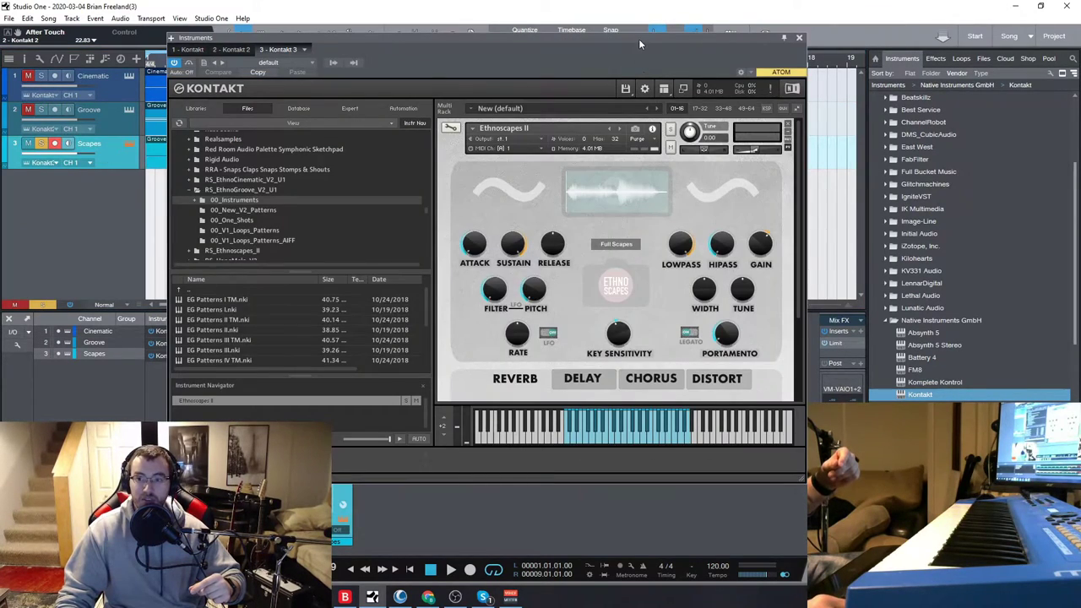
{"action": "left_click_drag", "start_coordinate": [638, 39], "coordinate": [607, 42]}
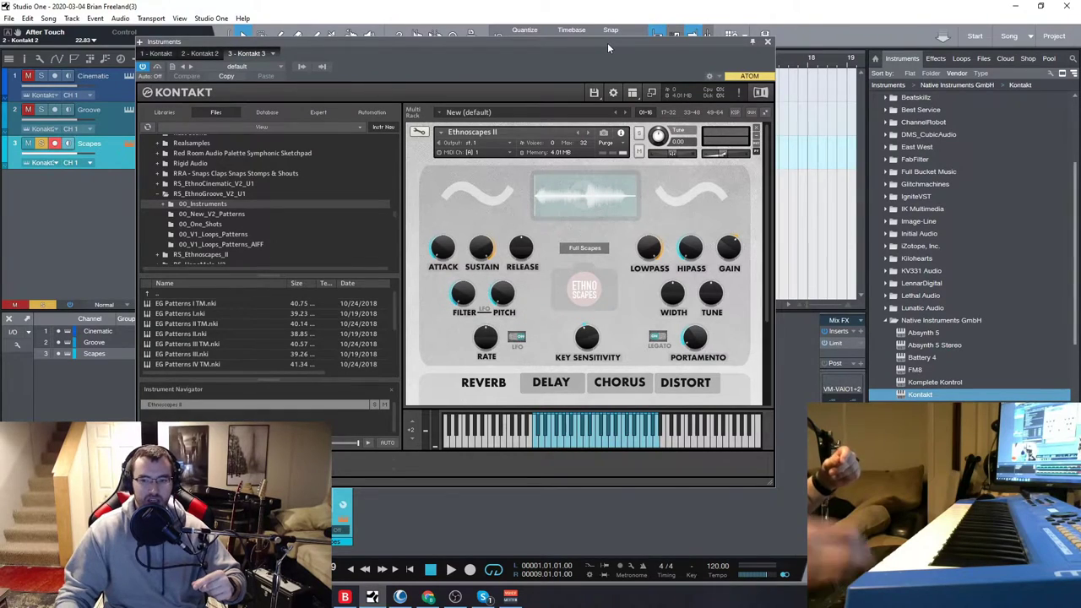
{"action": "left_click", "coordinate": [586, 249]}
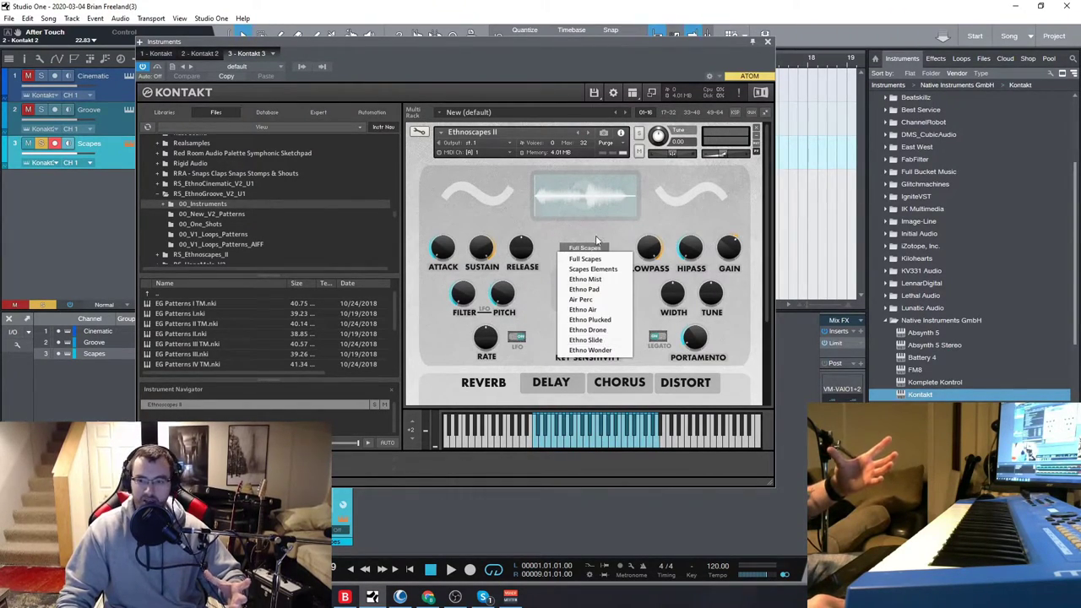
{"action": "left_click", "coordinate": [549, 238]}
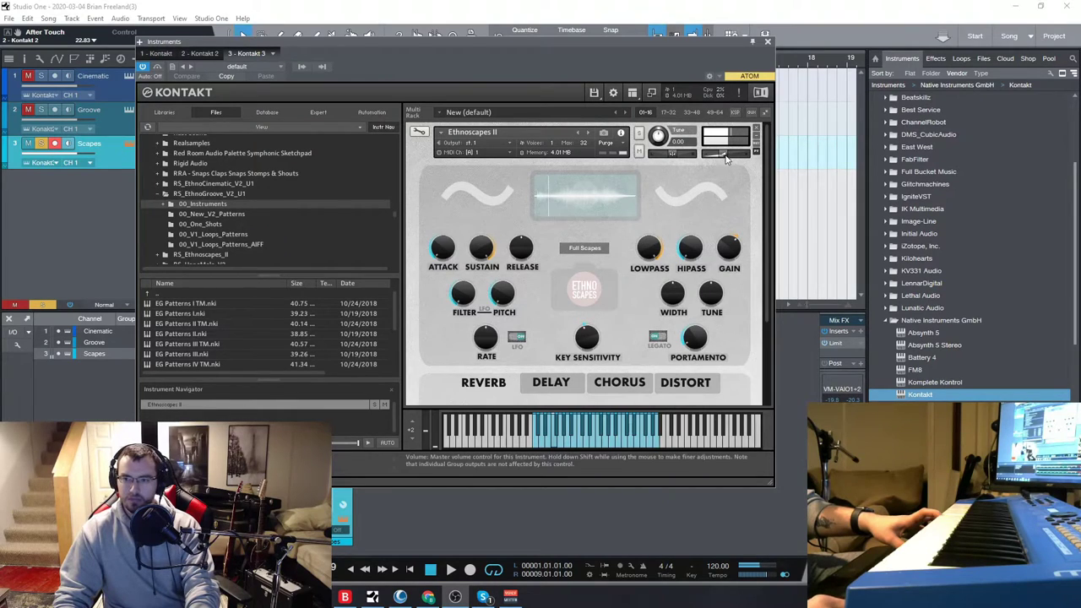
Audition the Full Scapes and Scapes Elements sounds in Ethnoscapes II while adjusting the instrument's volume
{"action": "left_click_drag", "start_coordinate": [727, 157], "coordinate": [728, 158]}
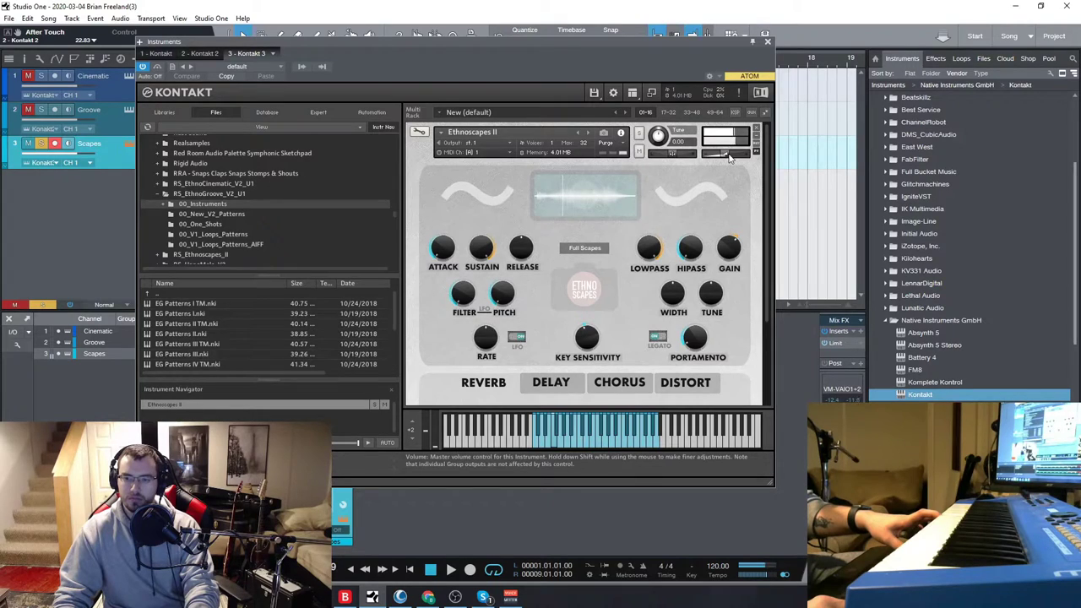
{"action": "left_click_drag", "start_coordinate": [730, 158], "coordinate": [725, 159]}
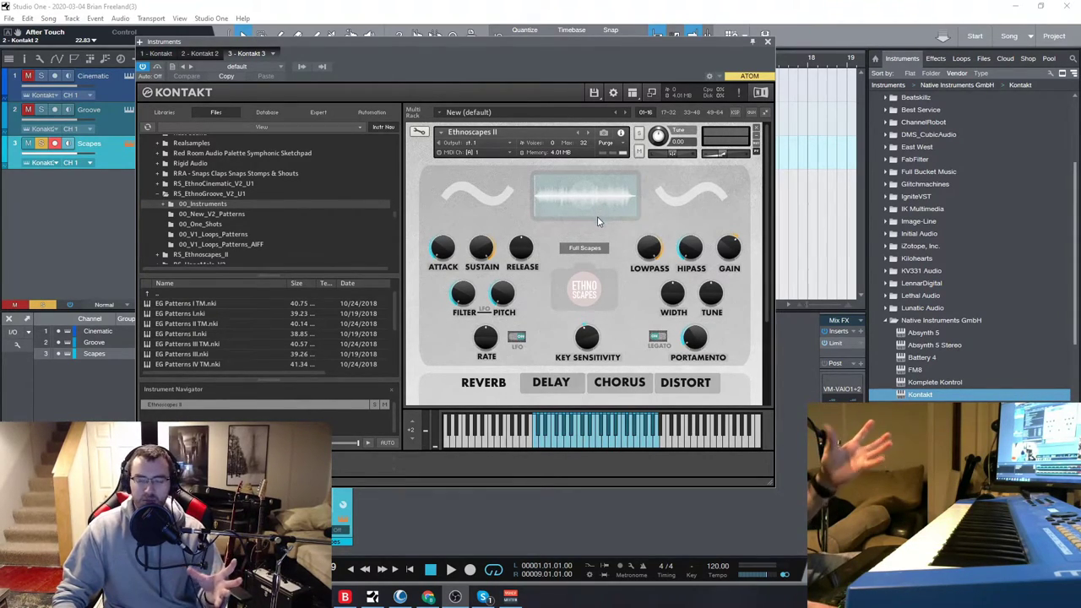
{"action": "left_click", "coordinate": [584, 247]}
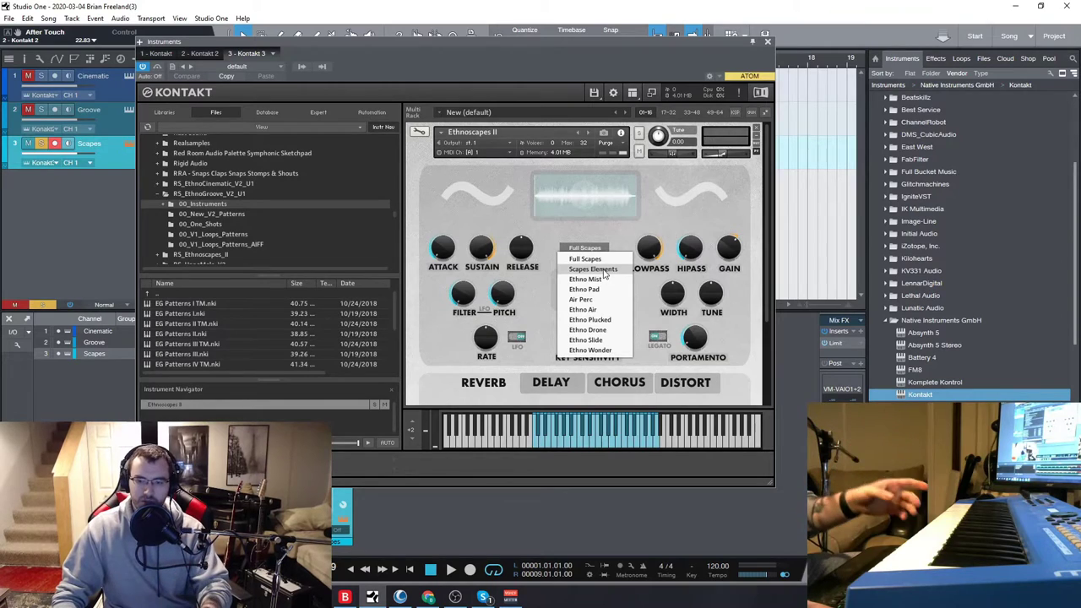
{"action": "left_click", "coordinate": [606, 271]}
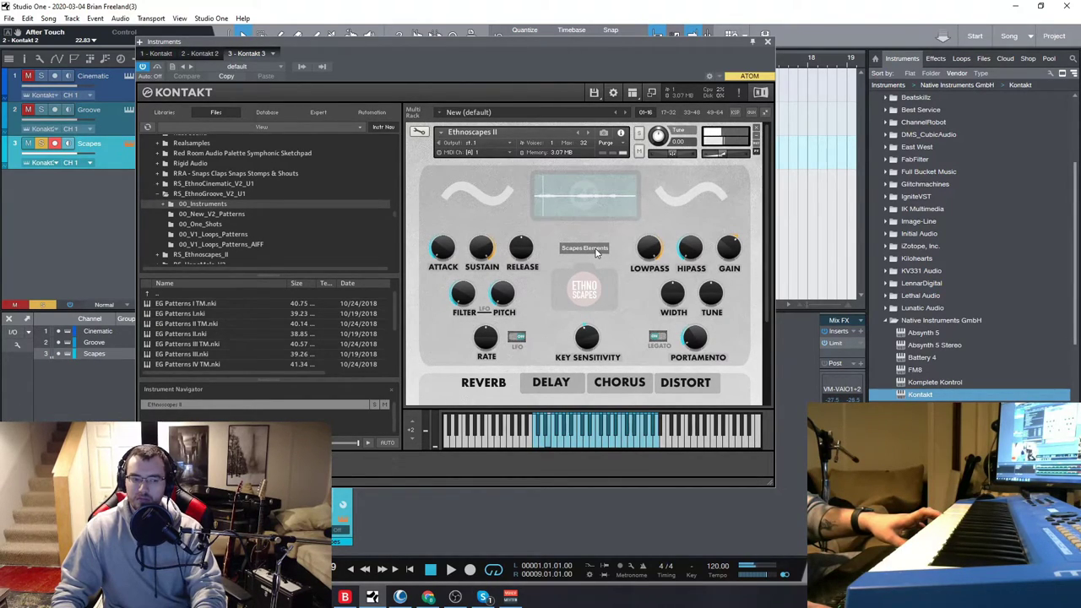
{"action": "mouse_move", "coordinate": [726, 161]}
{"action": "left_click_drag", "start_coordinate": [729, 159], "coordinate": [732, 160]}
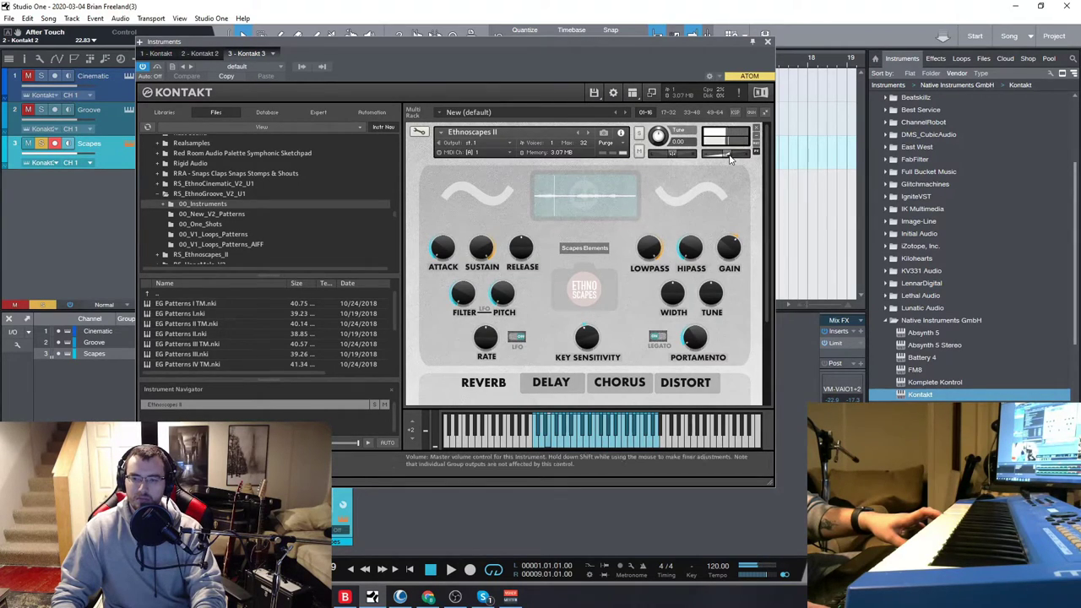
Audition the Ethno Mist and Ethno Plucked sounds in Ethnoscapes II
{"action": "left_click", "coordinate": [584, 248]}
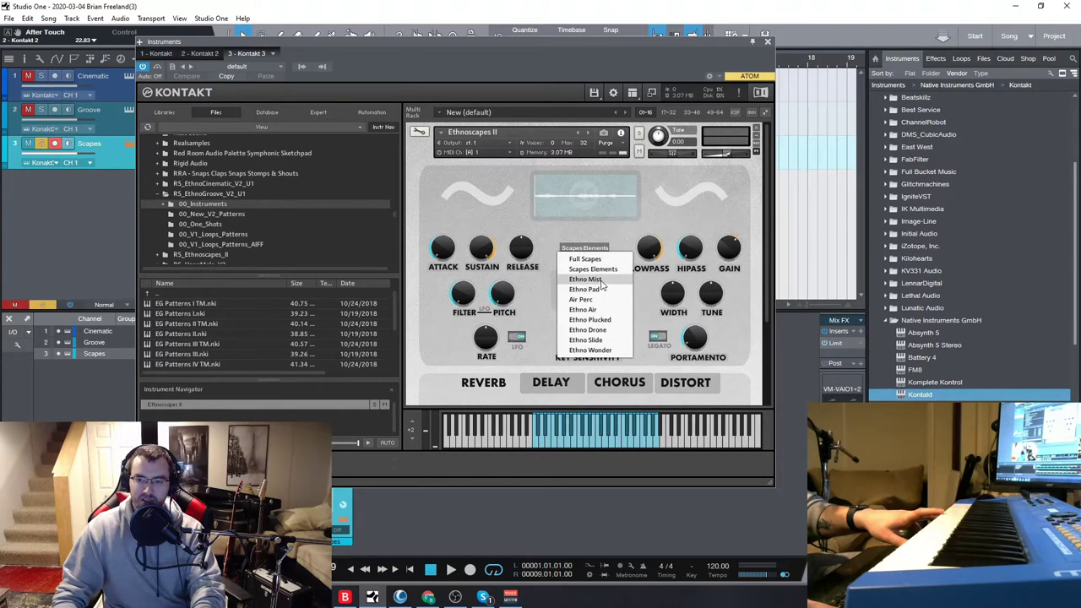
{"action": "left_click", "coordinate": [602, 284]}
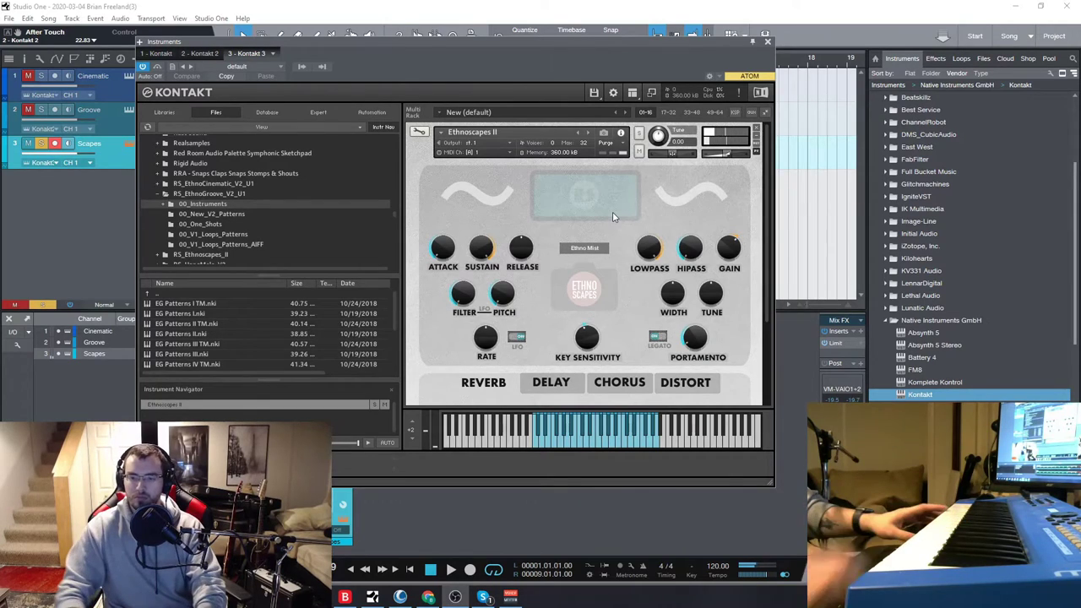
{"action": "left_click", "coordinate": [584, 247]}
{"action": "left_click", "coordinate": [592, 271]}
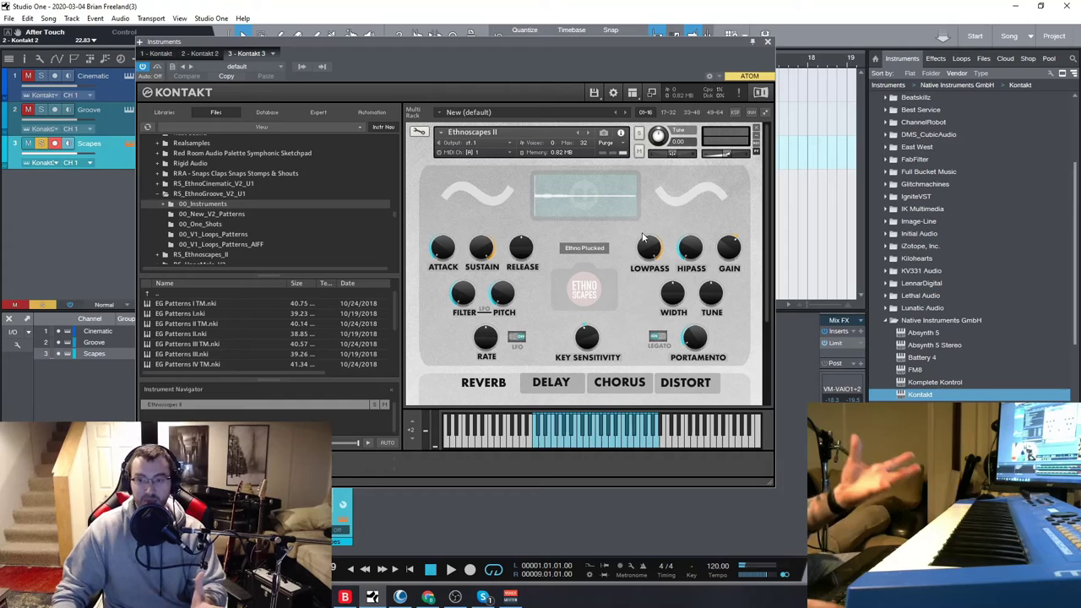
{"action": "left_click", "coordinate": [585, 247]}
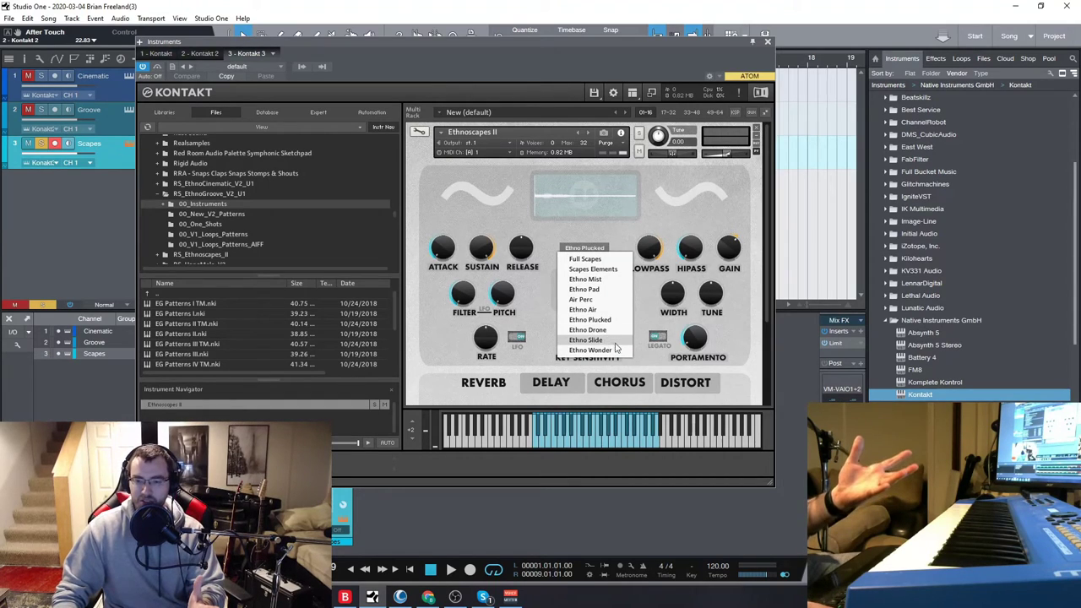
{"action": "left_click", "coordinate": [609, 321]}
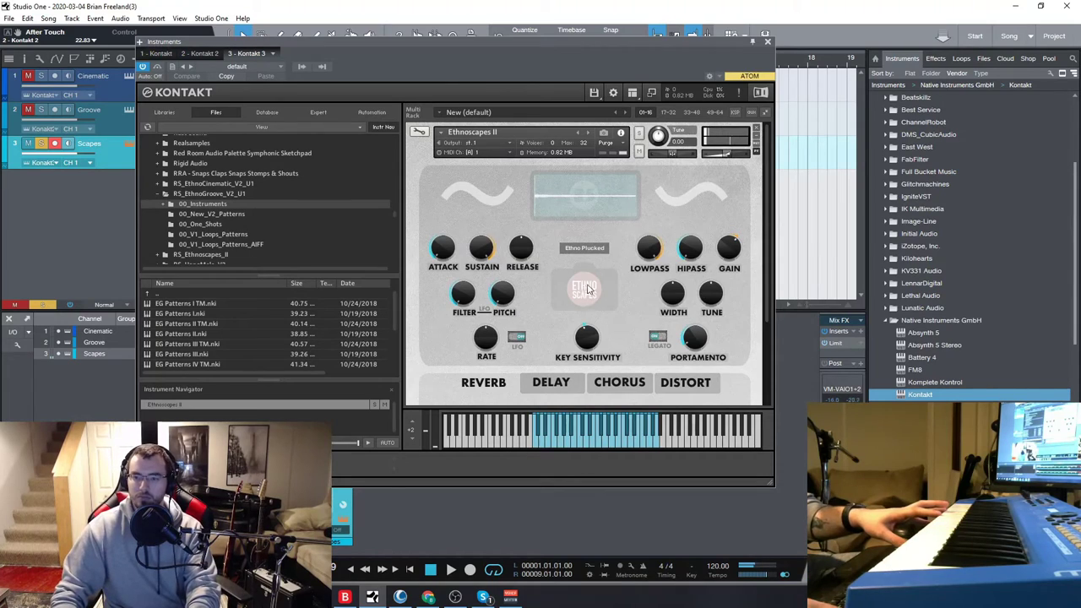
Audition the Ethno Drone and Ethno Slide sounds in Ethnoscapes II, and close the instrument window
{"action": "left_click", "coordinate": [590, 249]}
{"action": "left_click", "coordinate": [600, 330]}
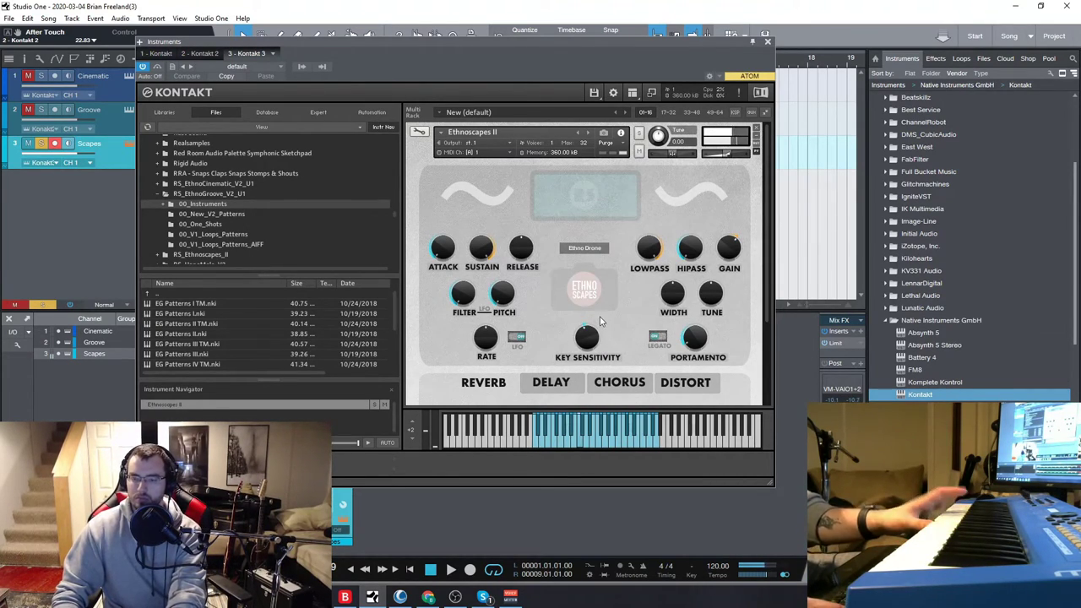
{"action": "left_click", "coordinate": [592, 249]}
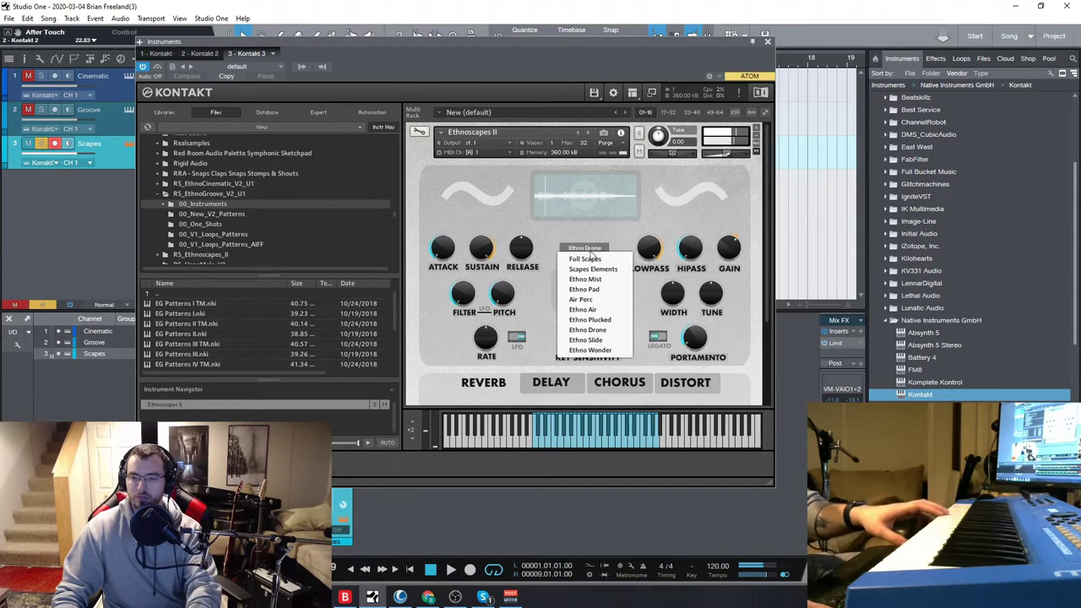
{"action": "left_click", "coordinate": [601, 338]}
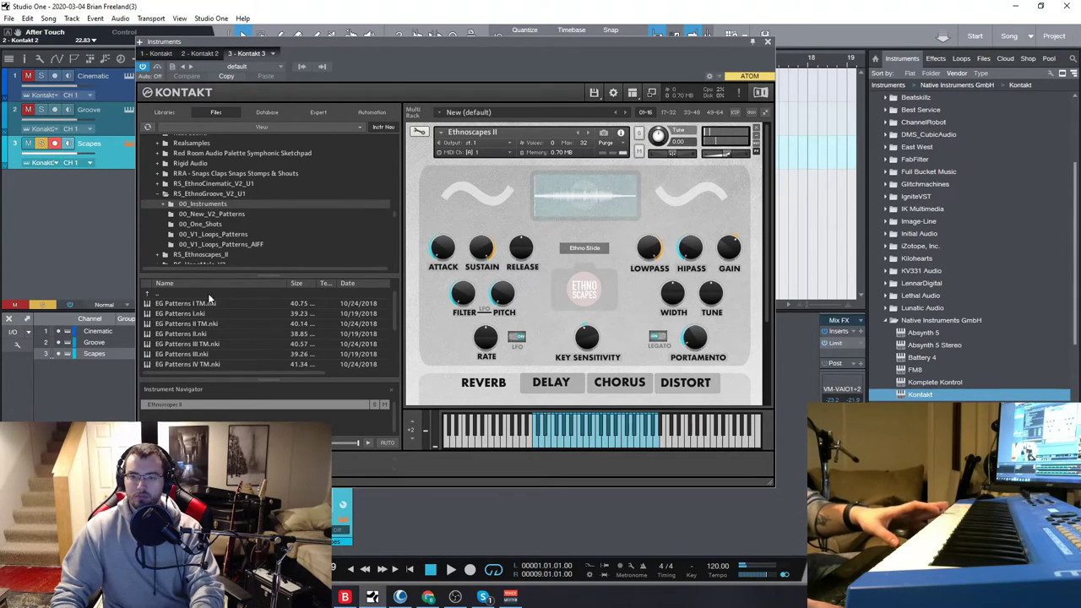
{"action": "left_click", "coordinate": [767, 41]}
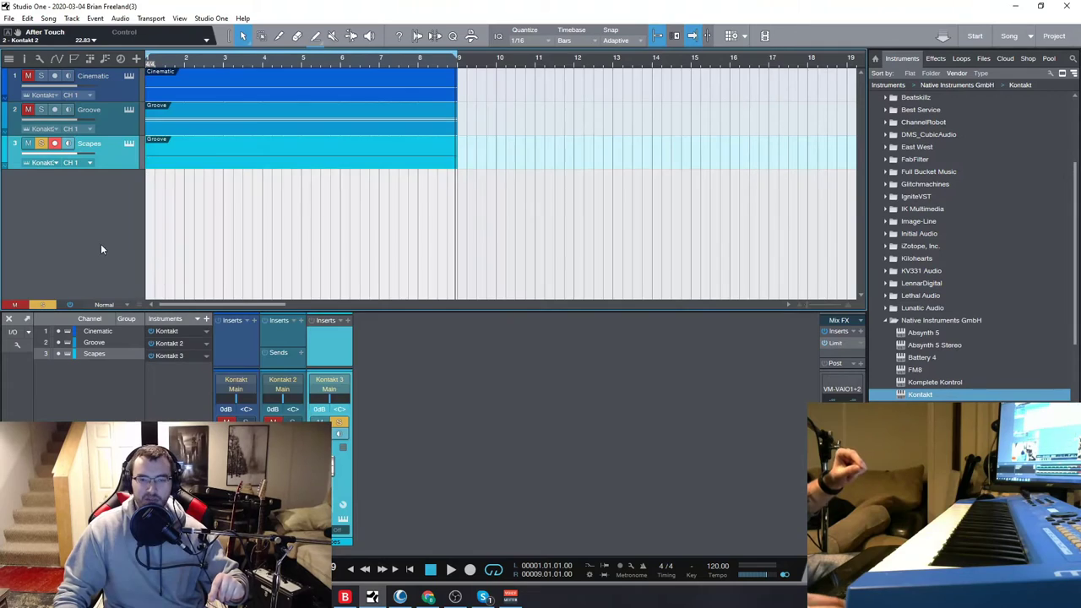
Select the Groove track and solo both Groove and Cinematic alongside Scapes
{"action": "left_click", "coordinate": [101, 119]}
{"action": "left_click", "coordinate": [41, 110]}
{"action": "left_click", "coordinate": [38, 76]}
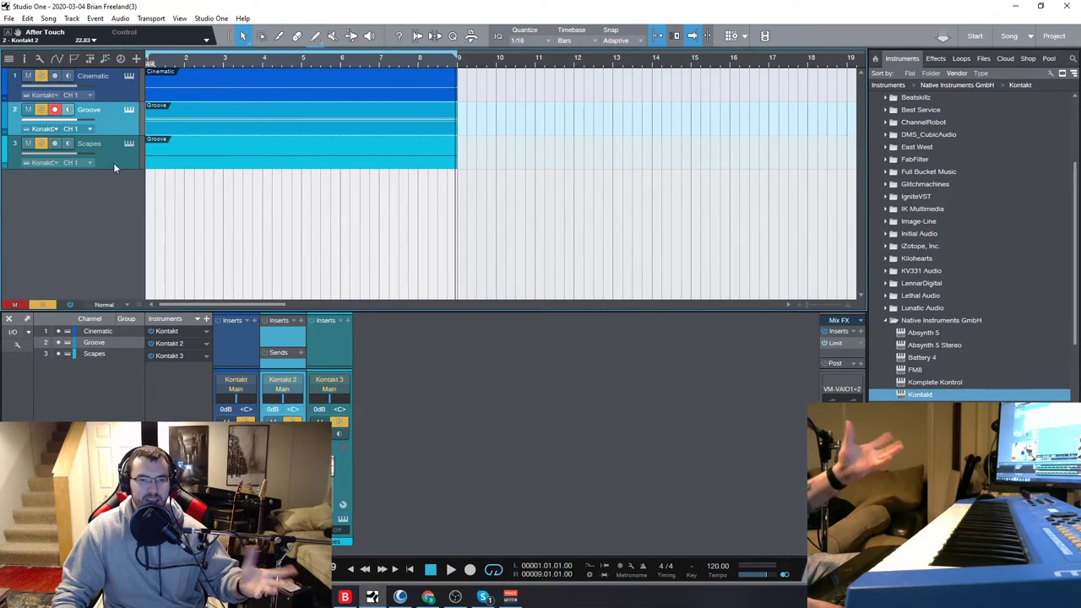
Review the Ethnoscapes II sound list on the Scapes track and the EG Patterns IV TM instrument on the Groove track
{"action": "left_click", "coordinate": [110, 160]}
{"action": "left_click", "coordinate": [128, 144]}
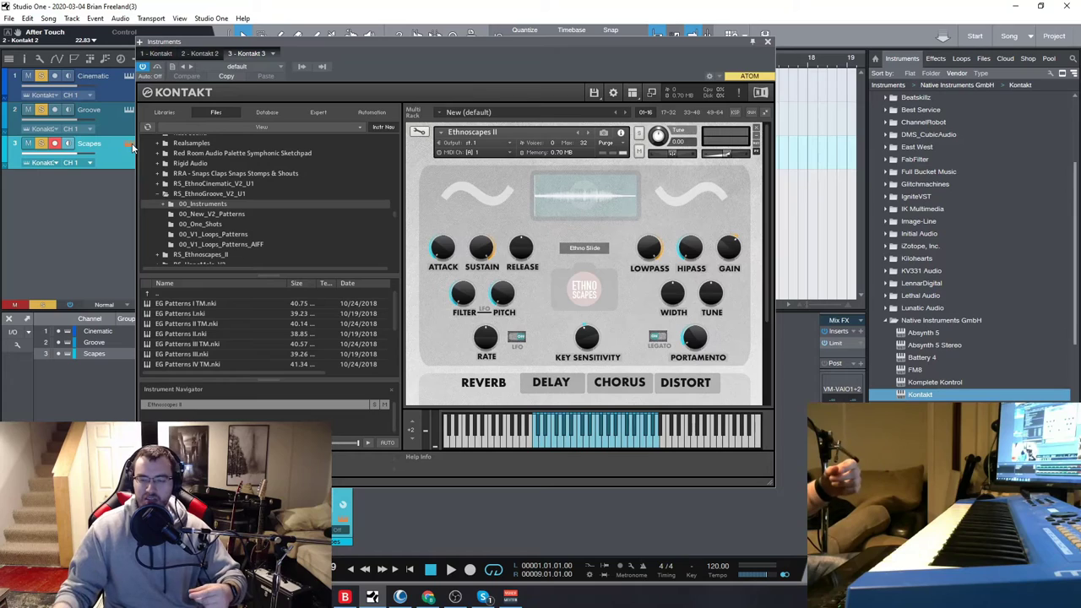
{"action": "left_click", "coordinate": [588, 248]}
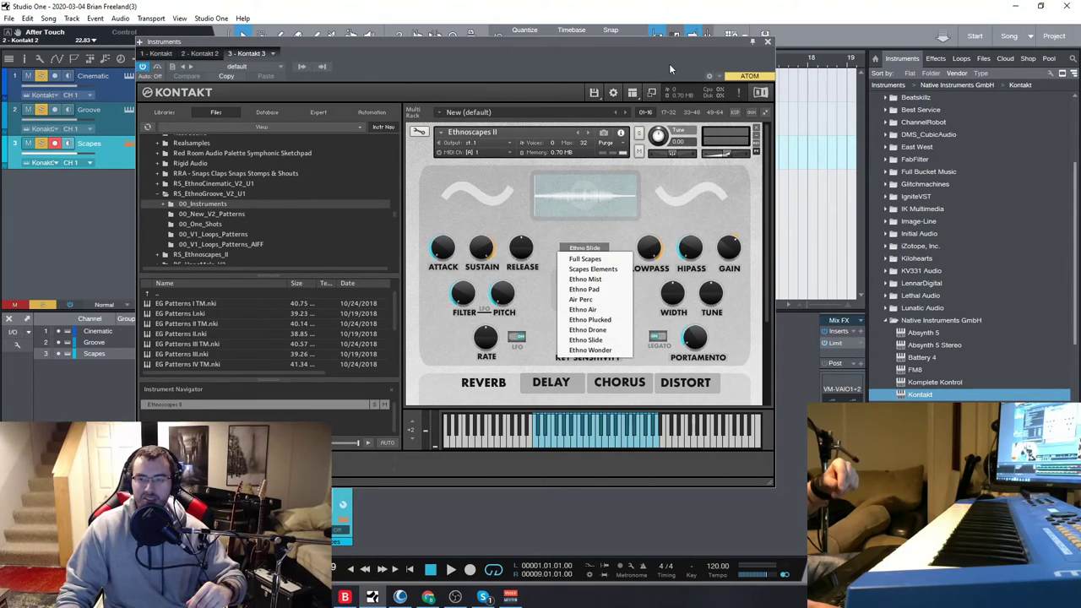
{"action": "left_click", "coordinate": [766, 42]}
{"action": "left_click", "coordinate": [134, 124]}
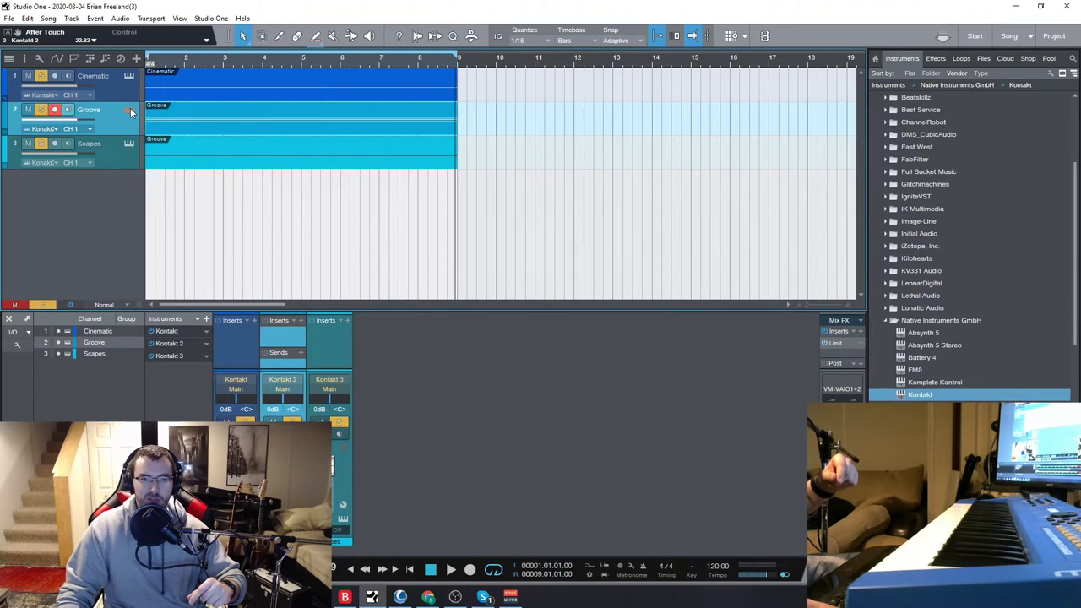
{"action": "left_click", "coordinate": [129, 110]}
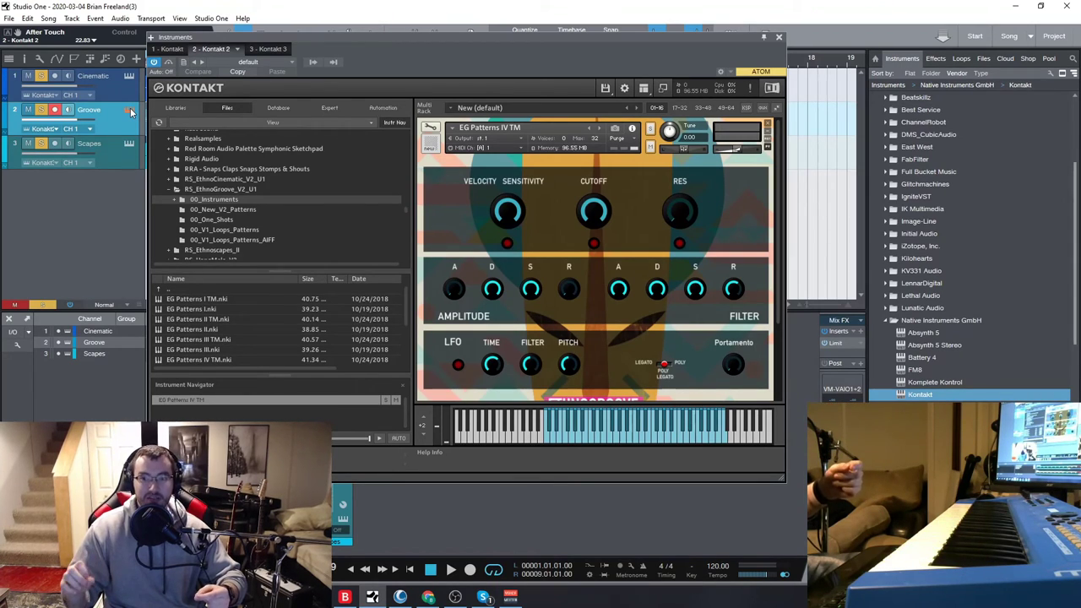
{"action": "left_click", "coordinate": [778, 39]}
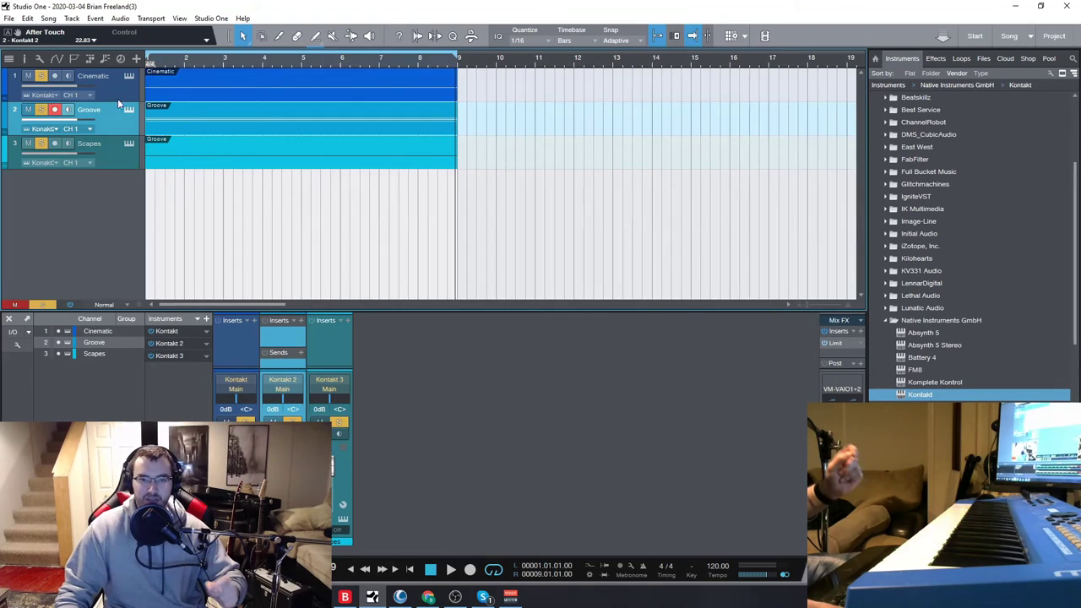
Review the Ethnocinematic II sound list on the Cinematic track and close the instrument window
{"action": "left_click", "coordinate": [146, 74]}
{"action": "left_click", "coordinate": [127, 76]}
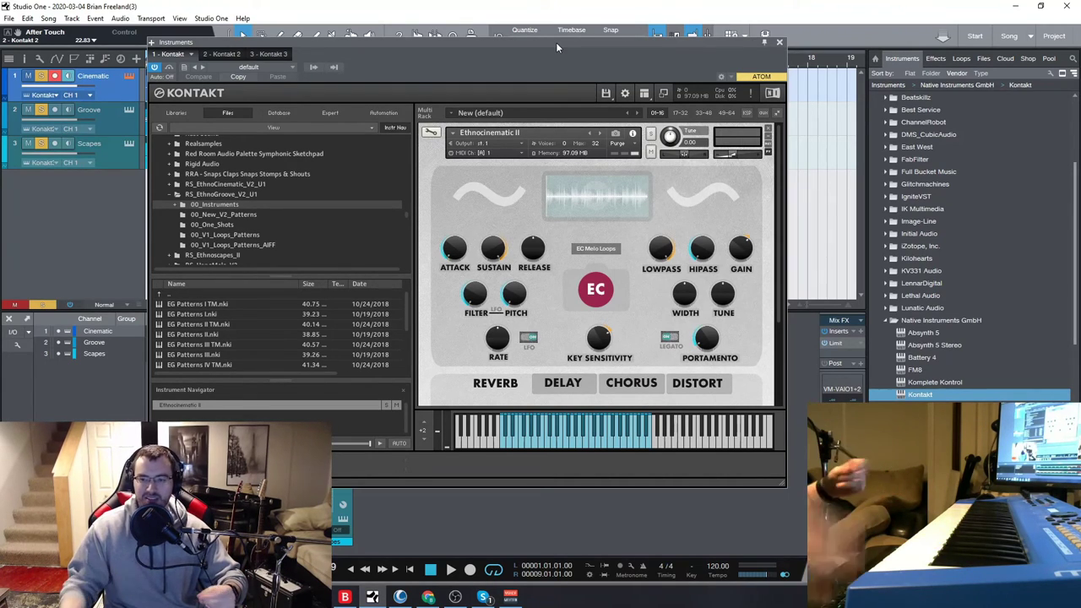
{"action": "left_click", "coordinate": [596, 249]}
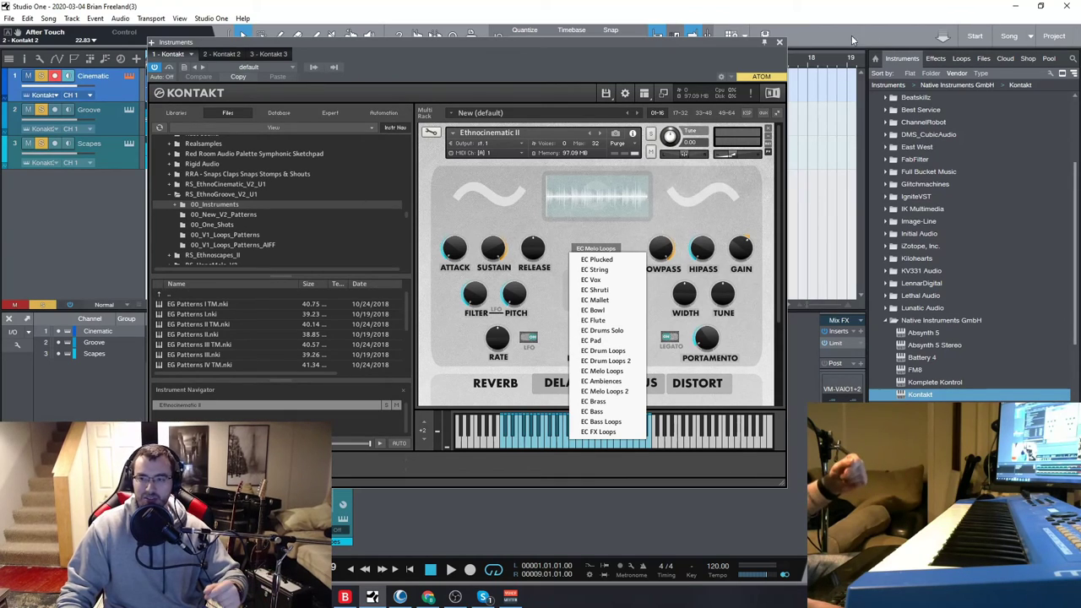
{"action": "left_click", "coordinate": [779, 42]}
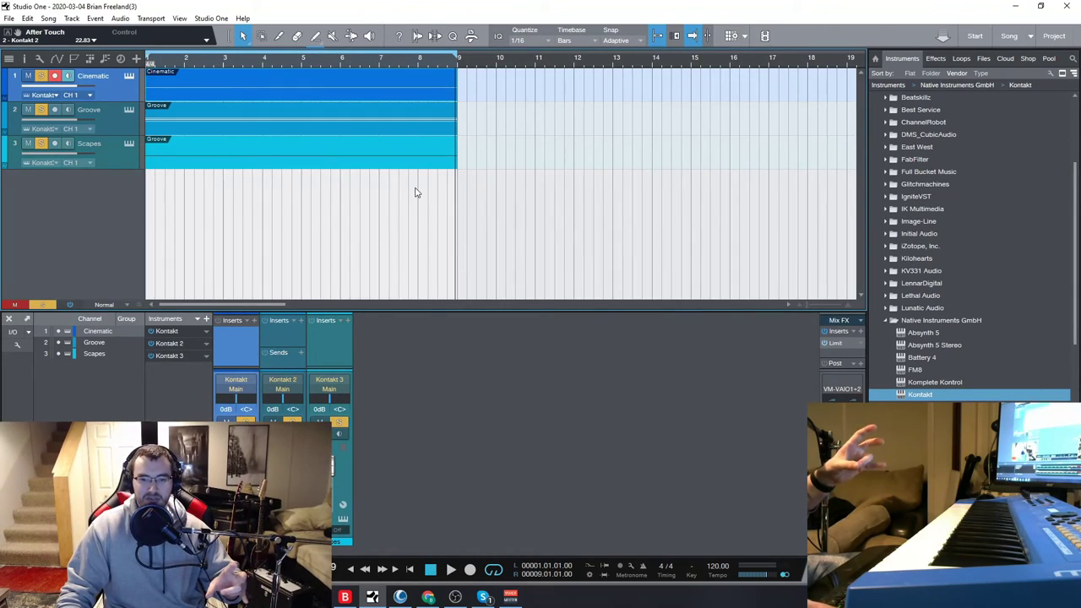